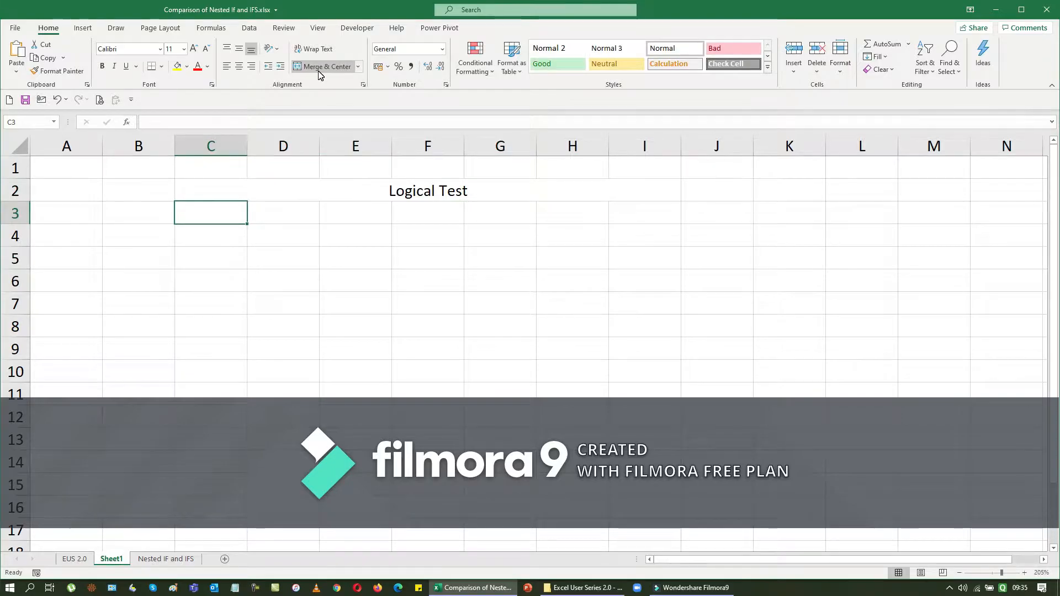
Enter the column headings A in C4, B in D4 and C in F4
key(Down)
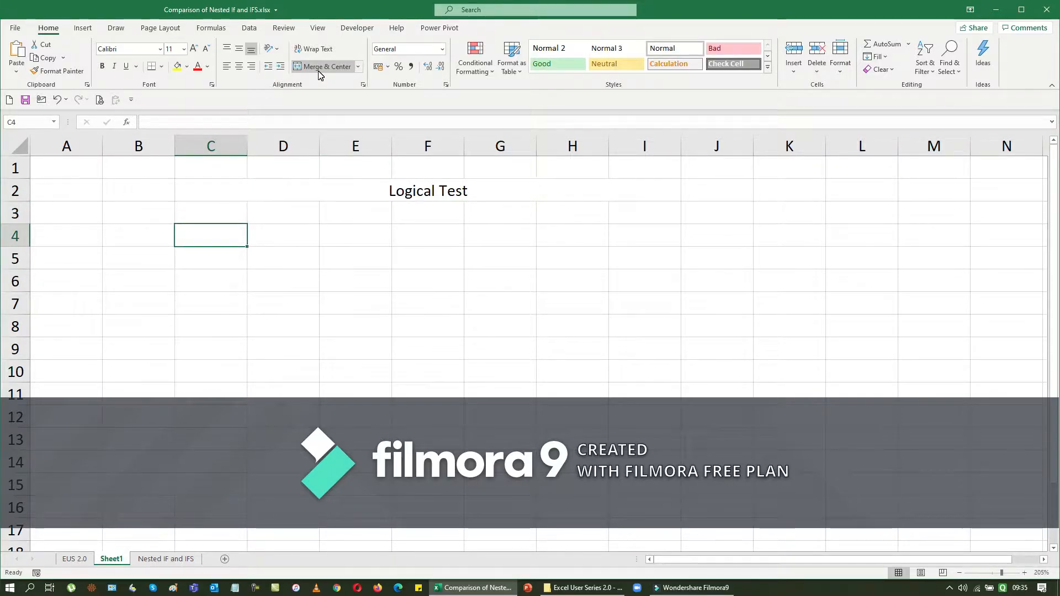
text(A)
key(Tab)
text(B)
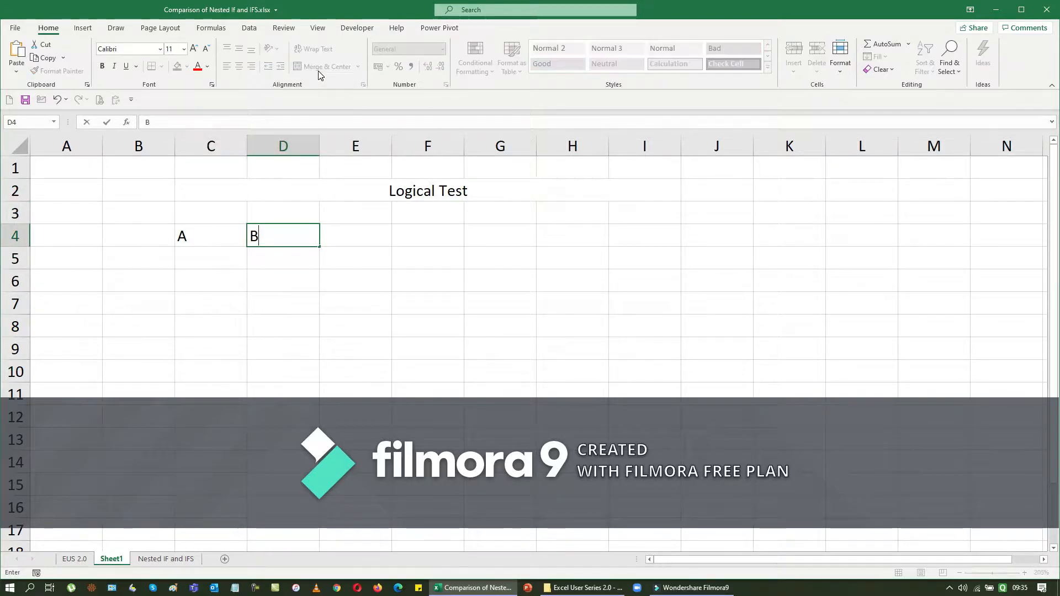
key(Tab)
key(Tab)
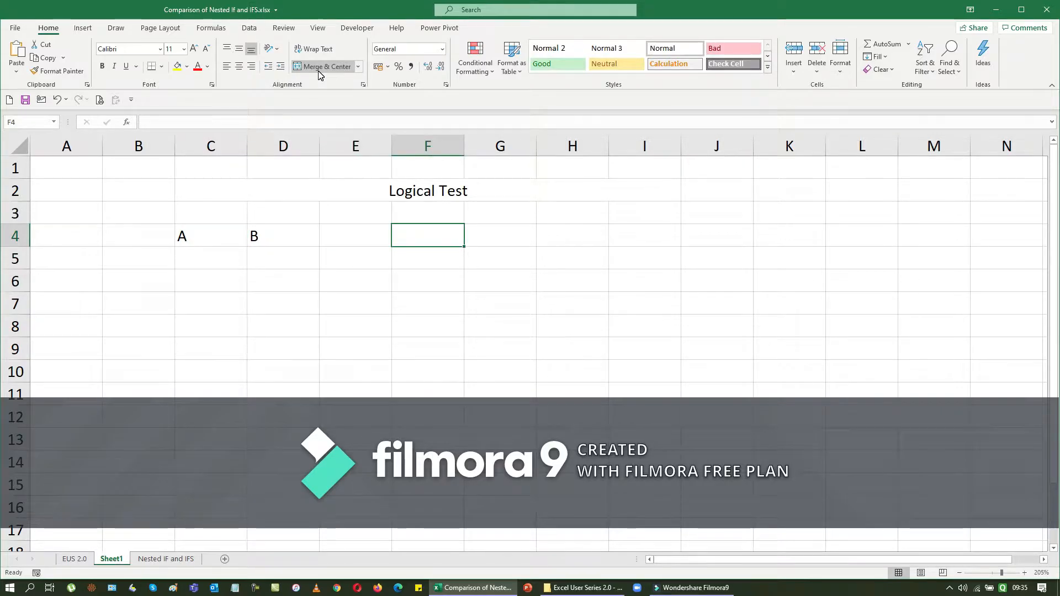
text(C)
key(Return)
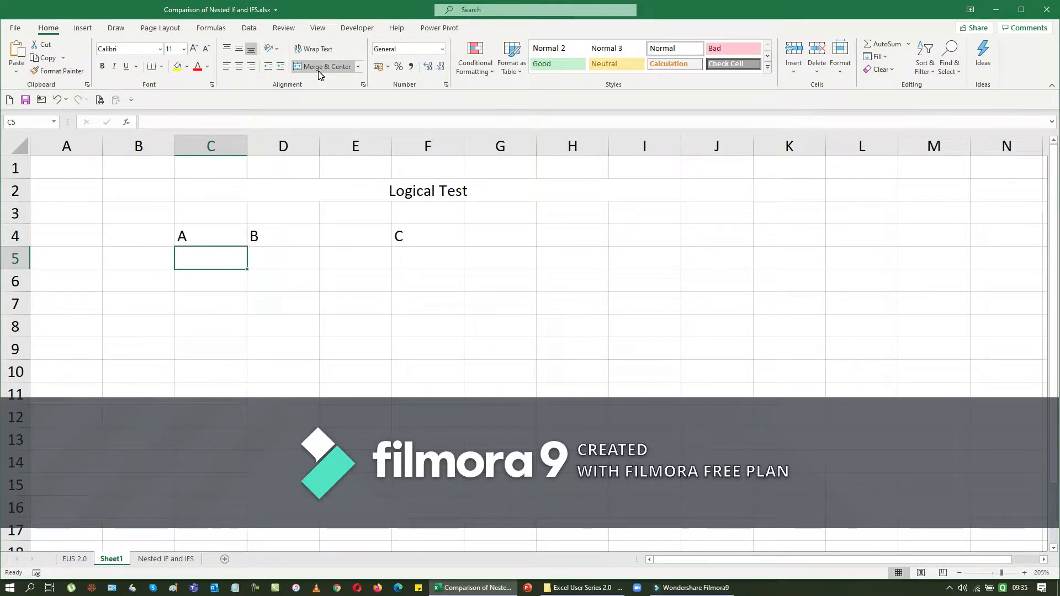
text(10000)
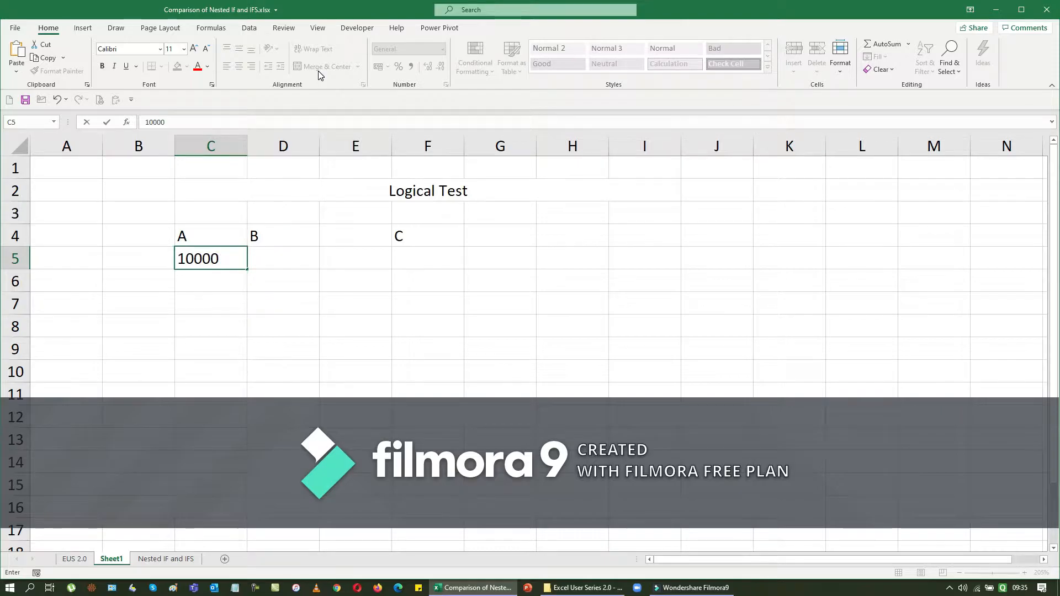
key(Tab)
key(Left)
key(Delete)
Fill C5:C11 with random numbers using the formula =RANDBETWEEN(10000,15000)
key(shift+Down)
key(shift+Down)
key(shift+Down)
key(shift+Down)
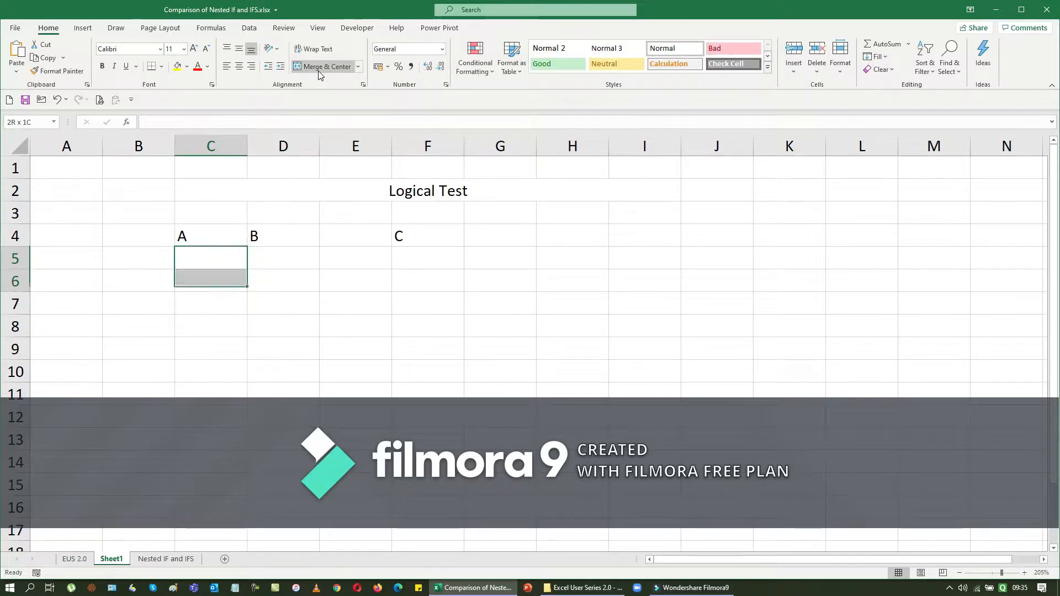
key(shift+Down)
key(shift+Down)
text(=rand)
key(Down)
key(Down)
key(Tab)
text(10000,15000)
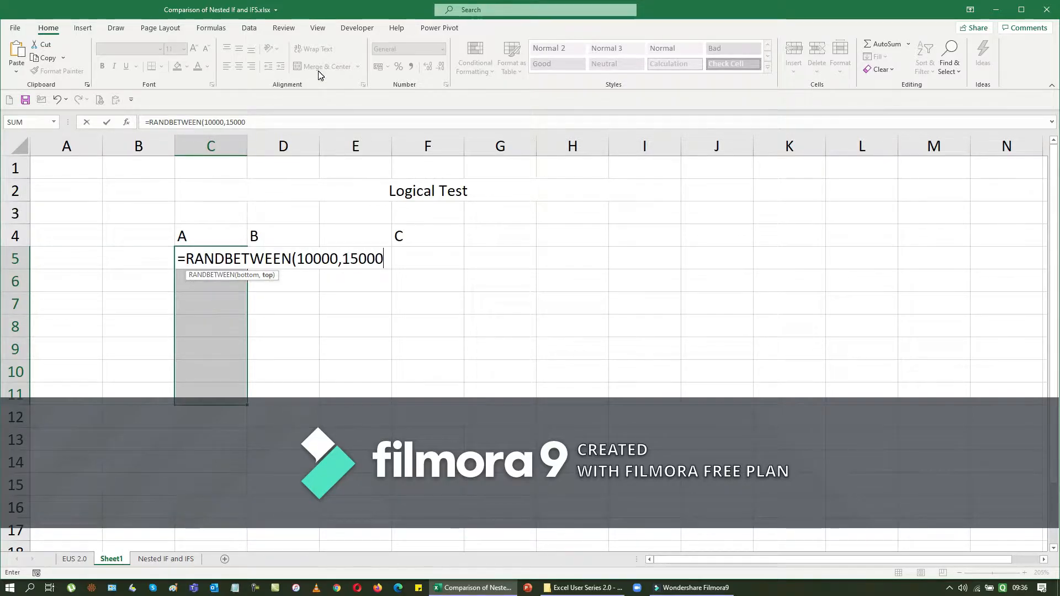
text())
key(ctrl+Return)
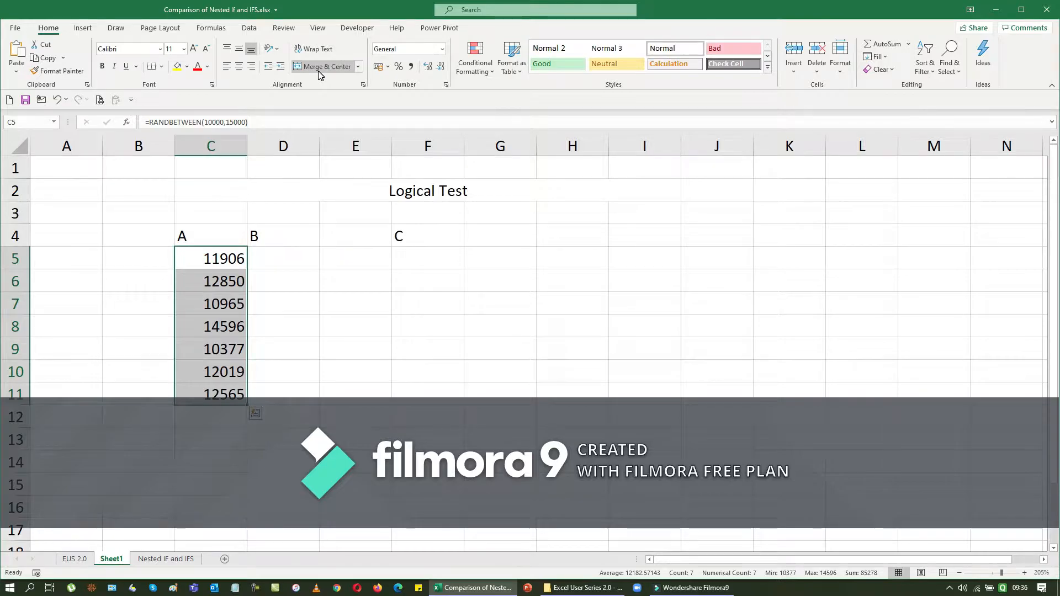
Replace the random formulas in C5:C11 with their static values using Paste Special Values
key(ctrl+c)
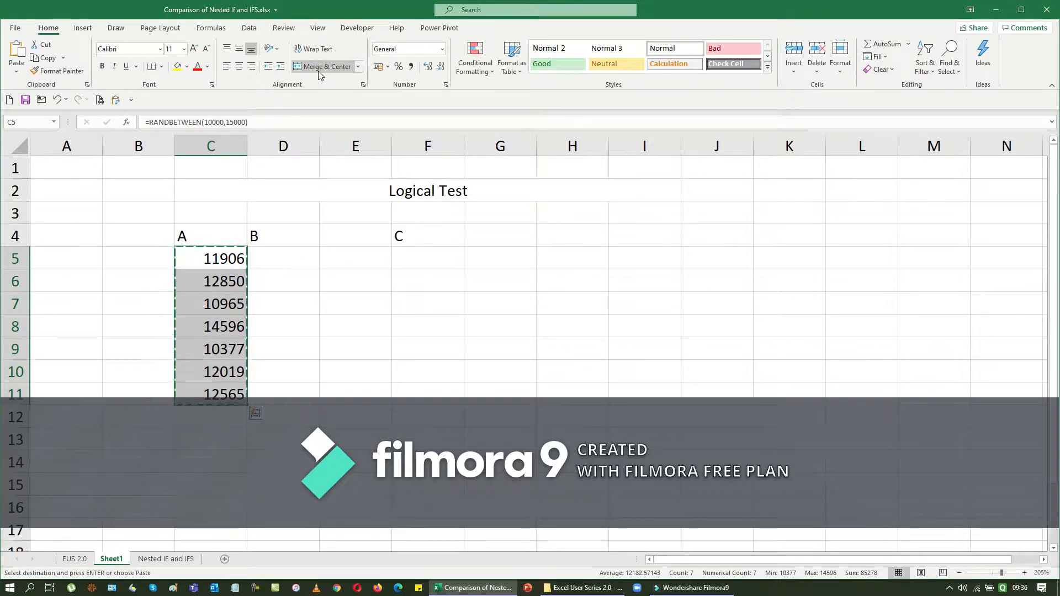
key(ctrl+alt+v)
key(v)
key(Return)
key(Right)
key(Escape)
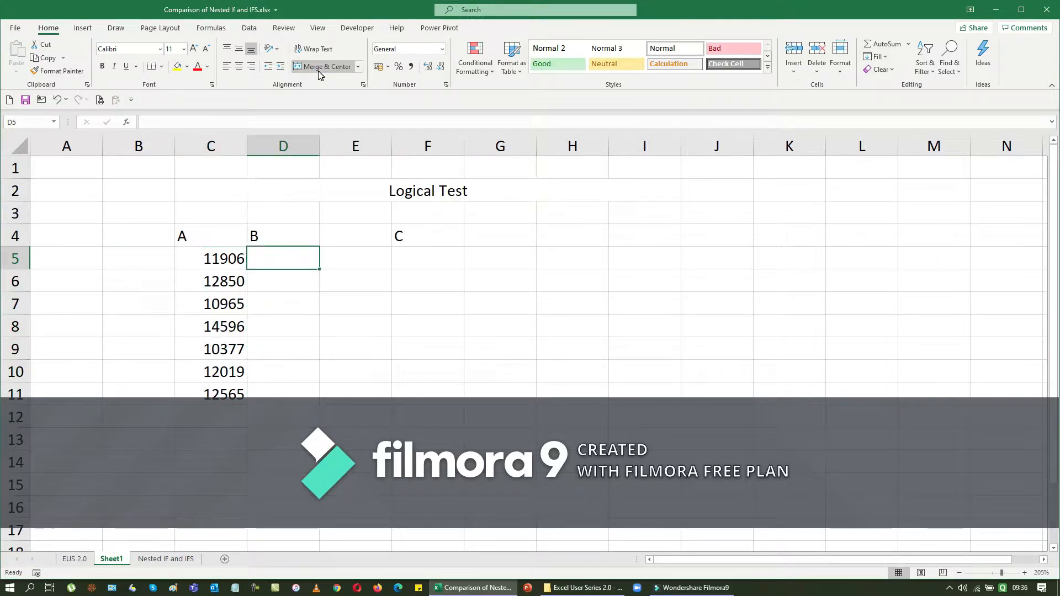
Fill D5:D11 with random numbers using the formula =RANDBETWEEN(12000,15000)
key(shift+Down)
key(shift+Down)
key(shift+Down)
key(shift+Down)
key(shift+Down)
key(shift+Down)
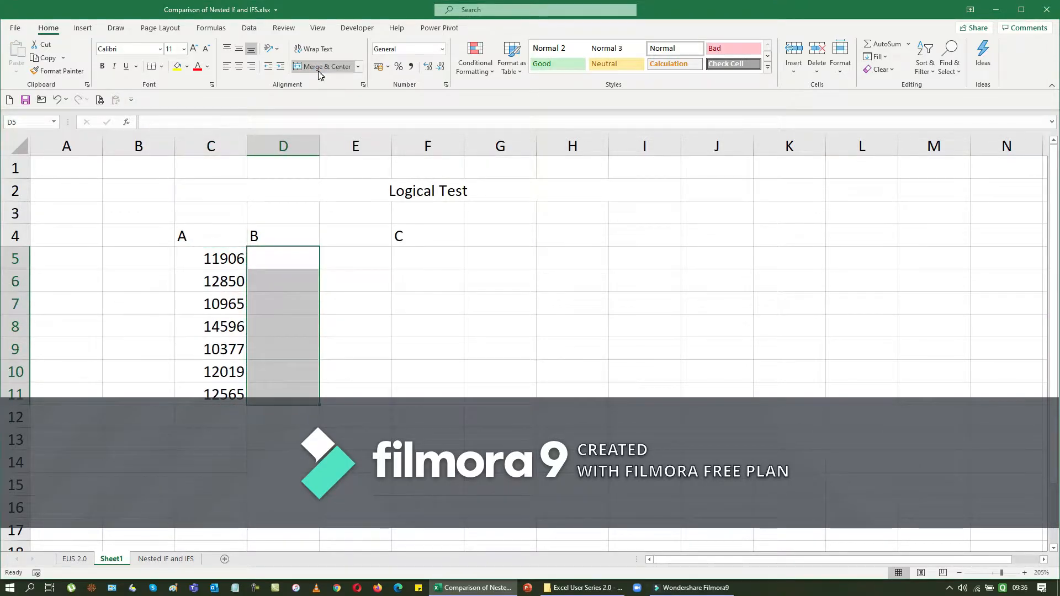
text(=rand)
key(Down)
key(Down)
key(Tab)
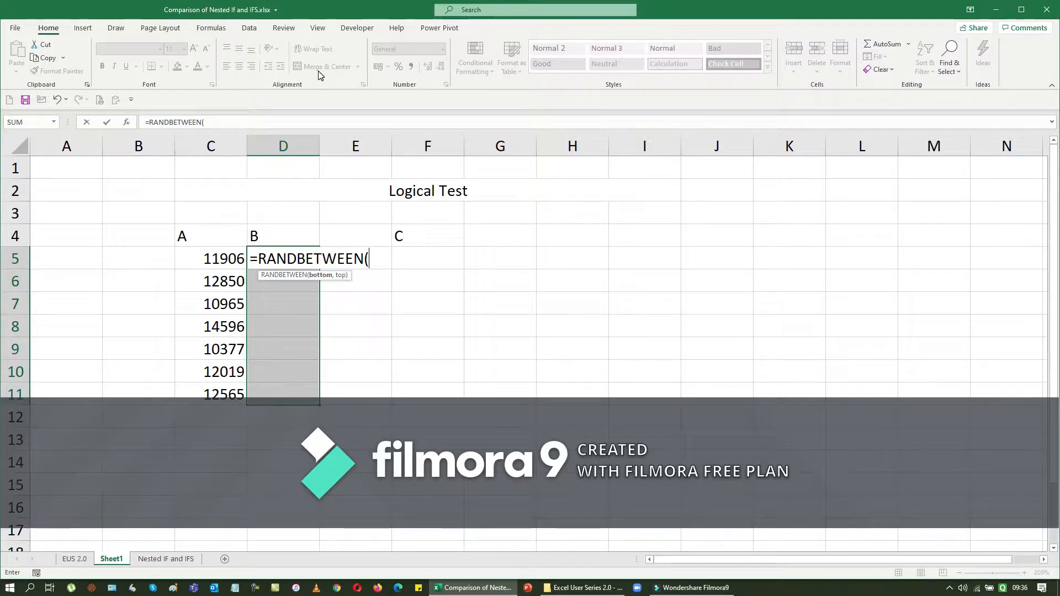
text(12000,15000))
key(ctrl+Return)
Replace the random formulas in D5:D11 with their static values using Paste Special Values
key(ctrl+c)
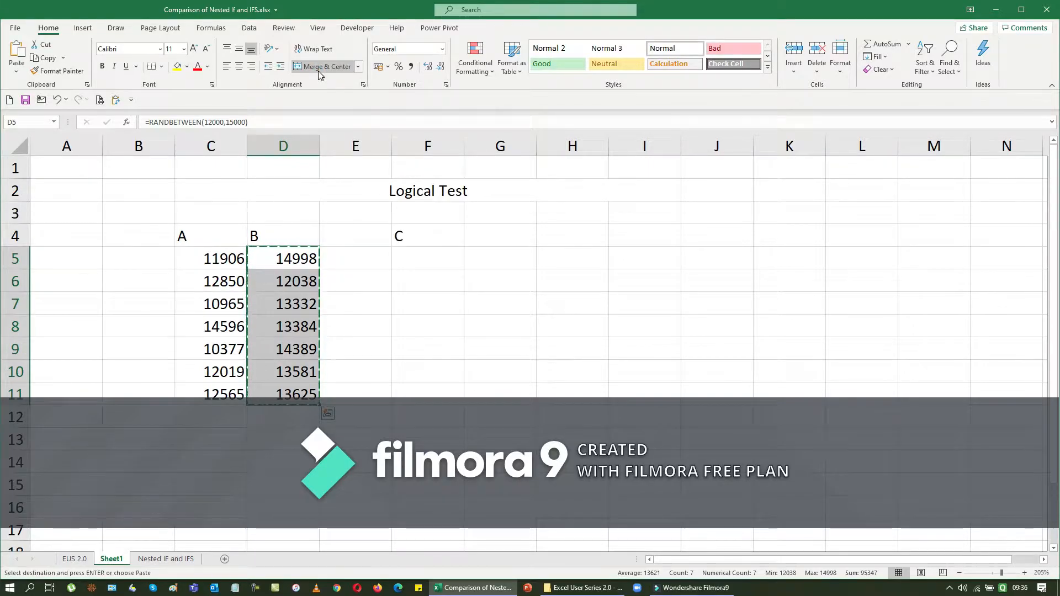
key(ctrl+alt+v)
key(v)
key(Return)
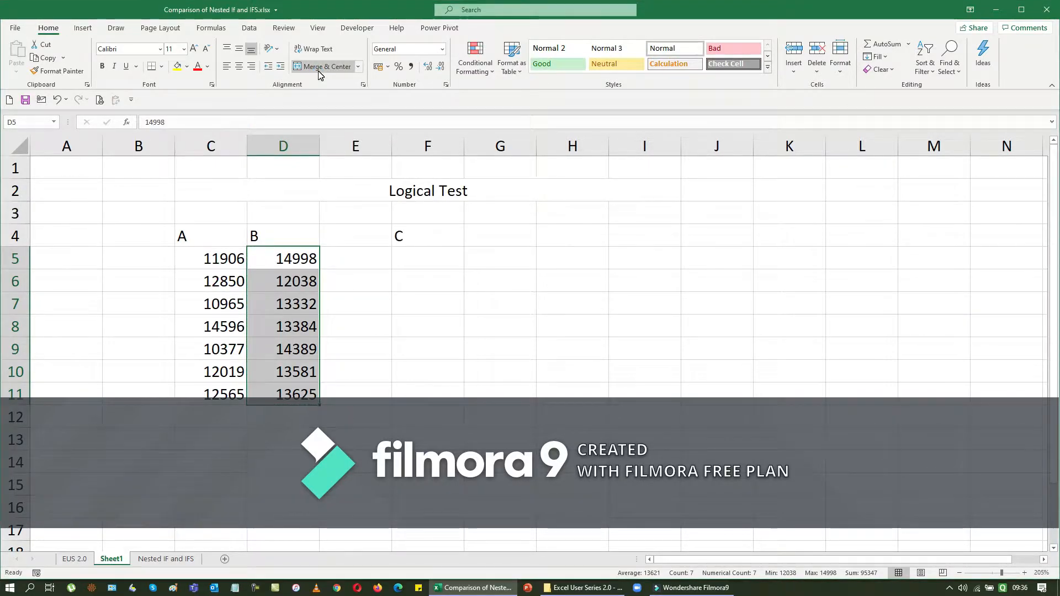
key(Right)
key(Right)
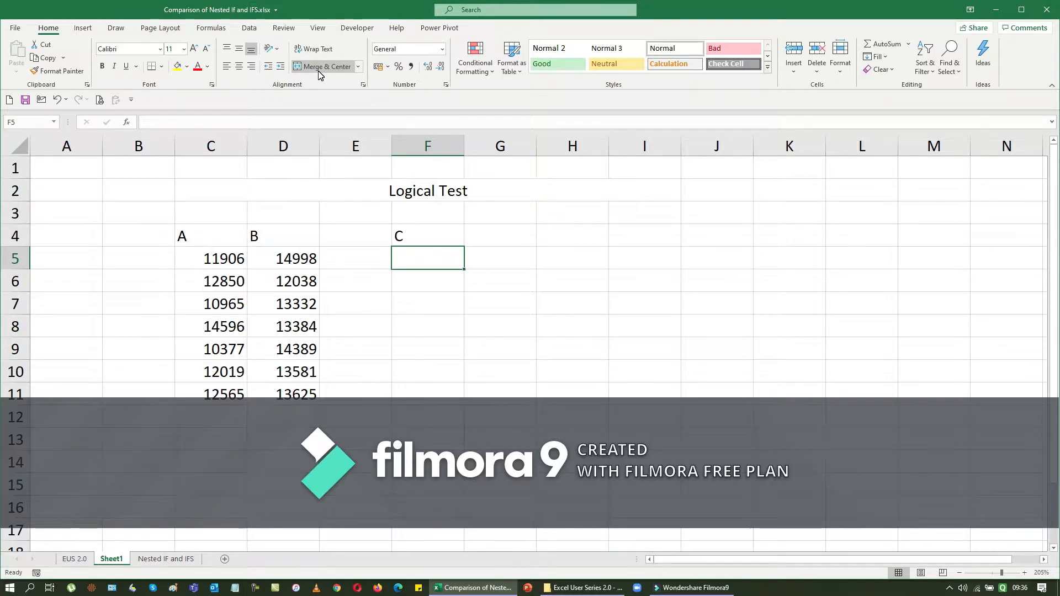
Center the headings and numbers in C4:D11 and the C heading in F4 horizontally
key(Left)
key(Left)
key(Left)
key(Up)
key(shift+Right)
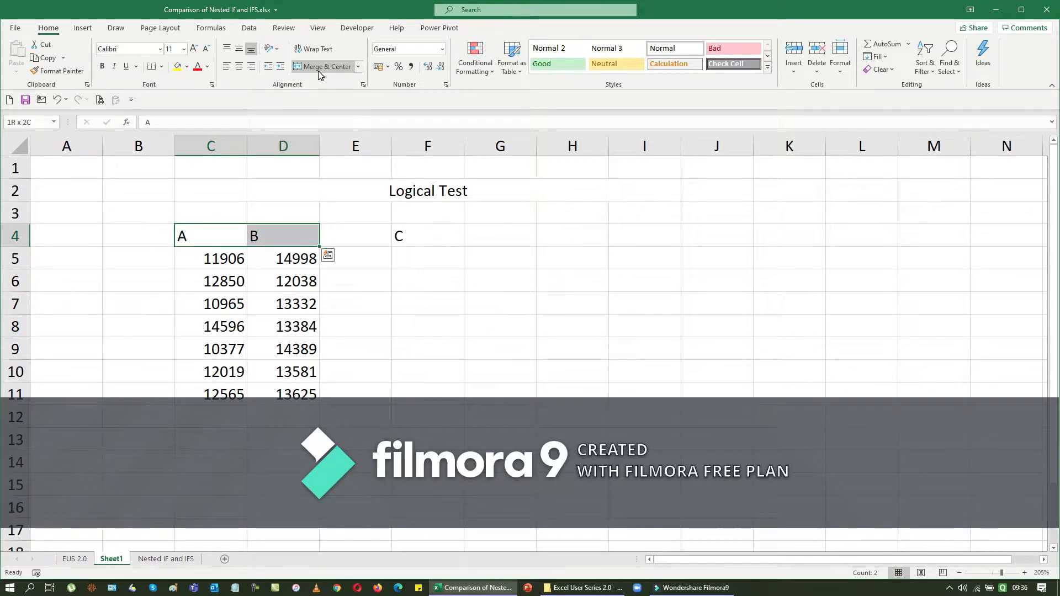
key(ctrl+shift+Down)
click(238, 66)
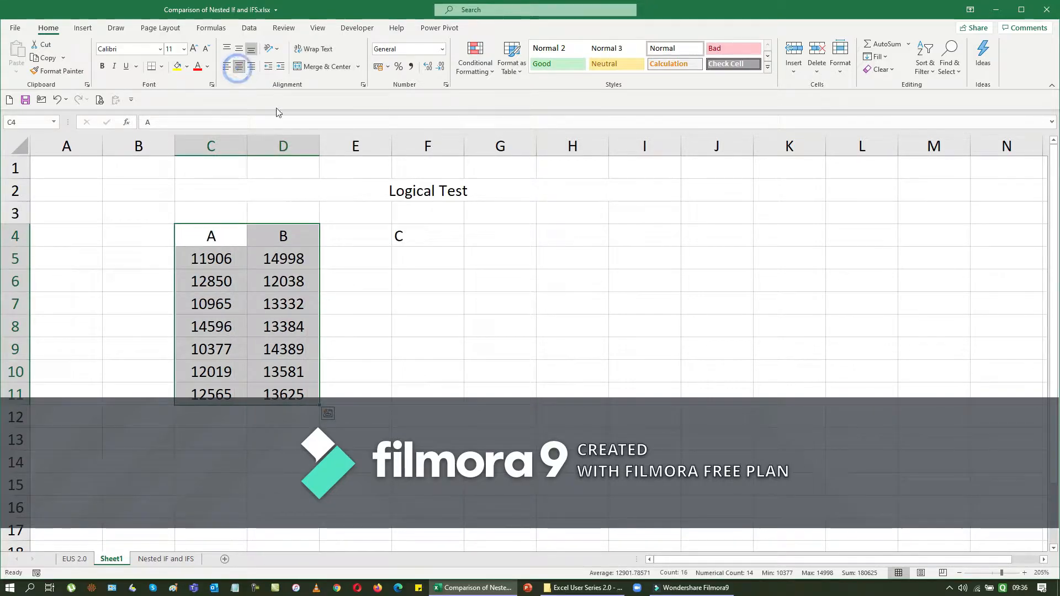
click(422, 266)
click(426, 232)
click(239, 67)
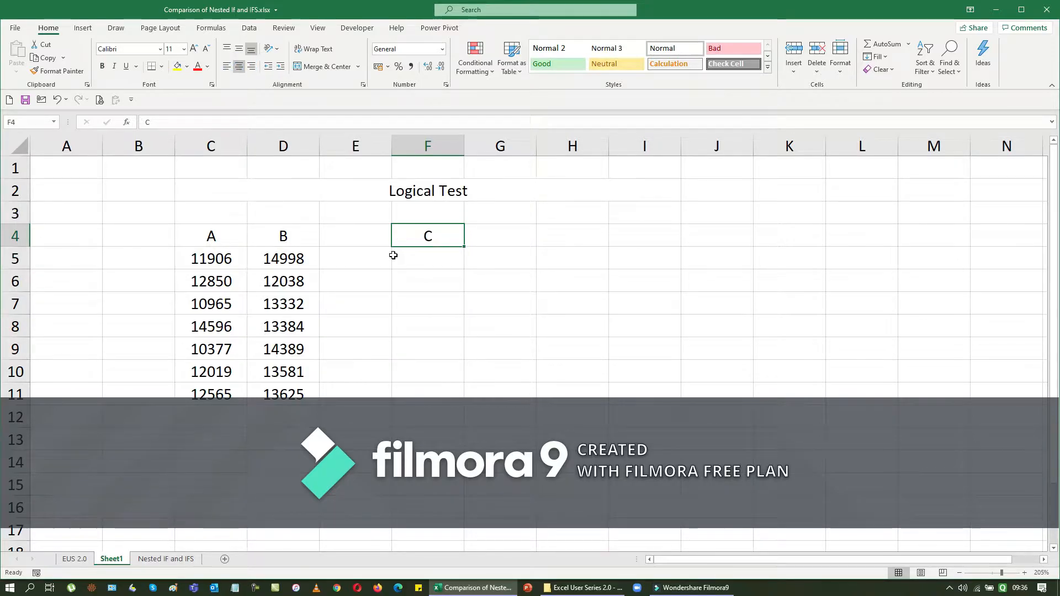
Enter the logical test =C5>D5 in cell F5
click(413, 261)
text(=)
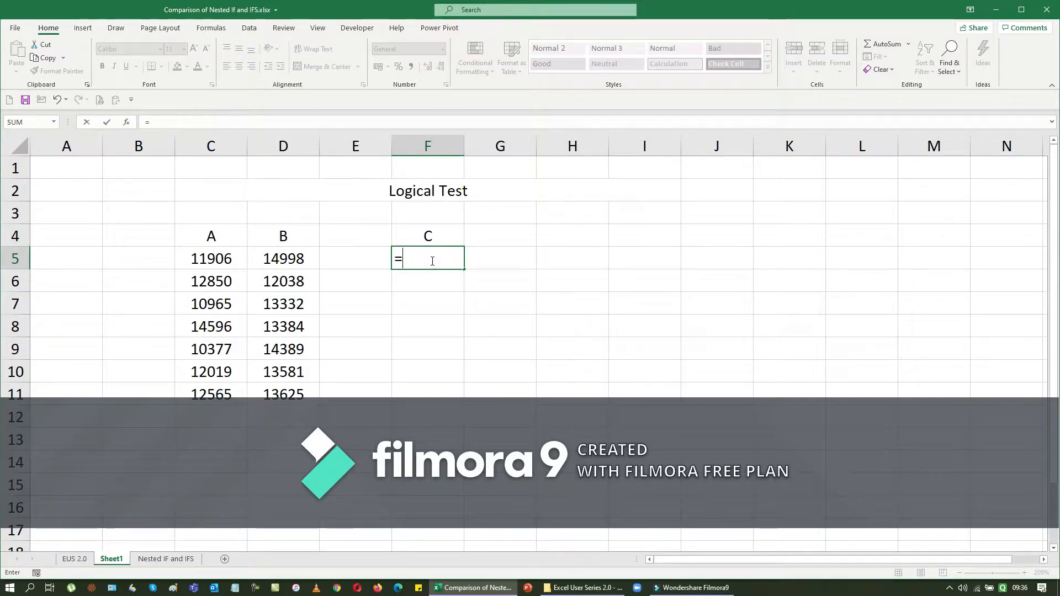
key(Left)
key(Left)
key(Left)
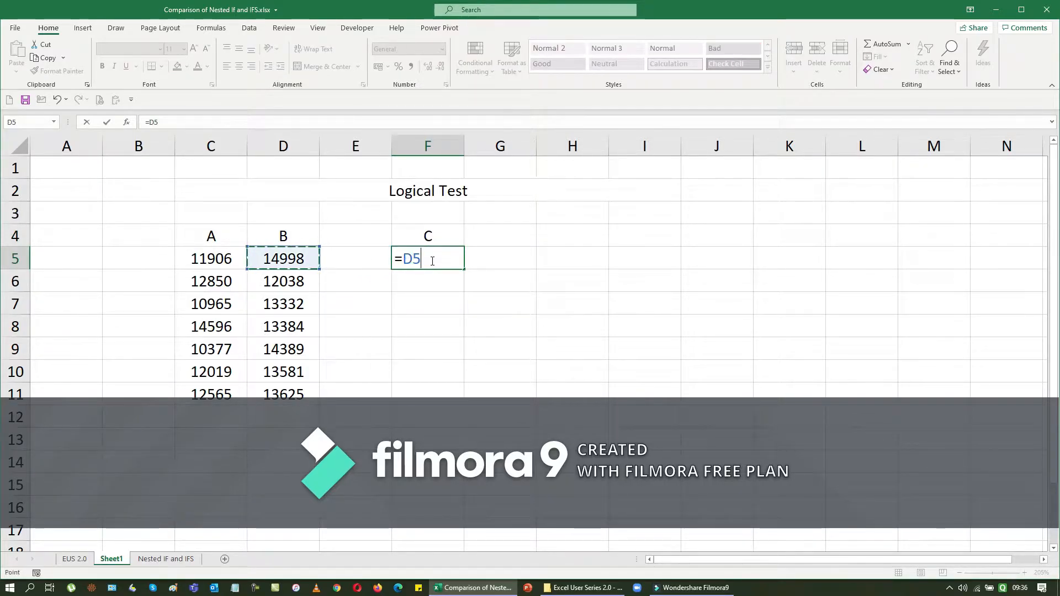
text(>)
key(Left)
key(Left)
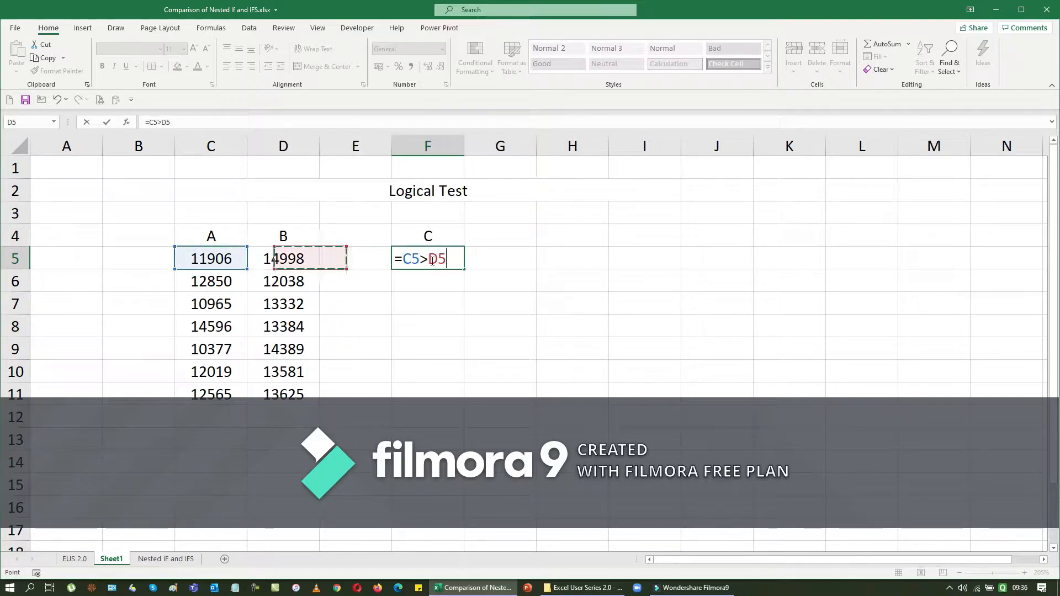
key(Return)
Display the text of the F5 formula in cell H5 with =FORMULATEXT(F5)
key(Up)
key(Right)
key(Right)
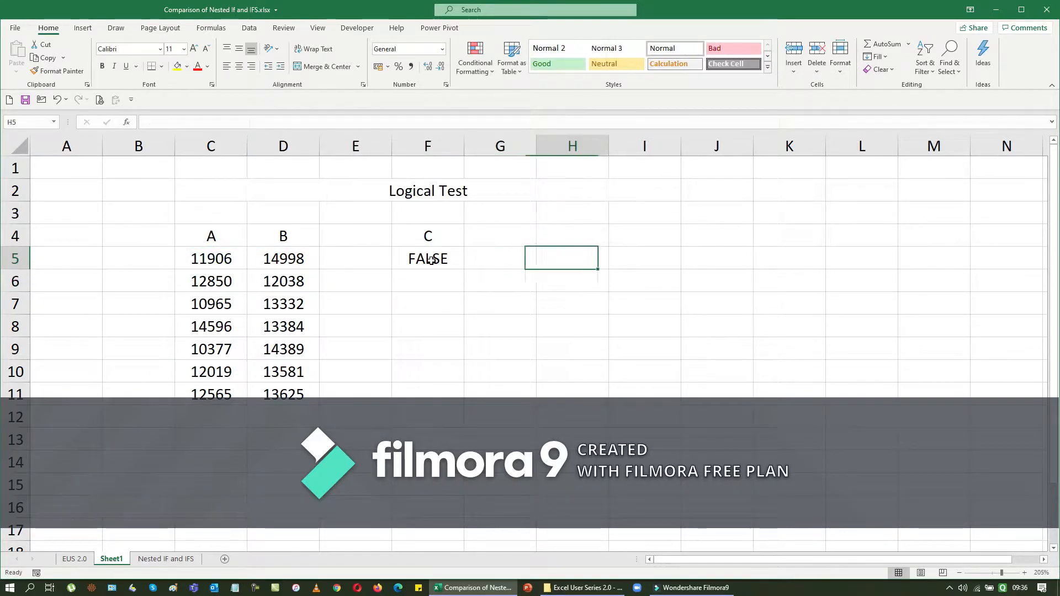
text(=foRMULATEXT()
key(Left)
key(Left)
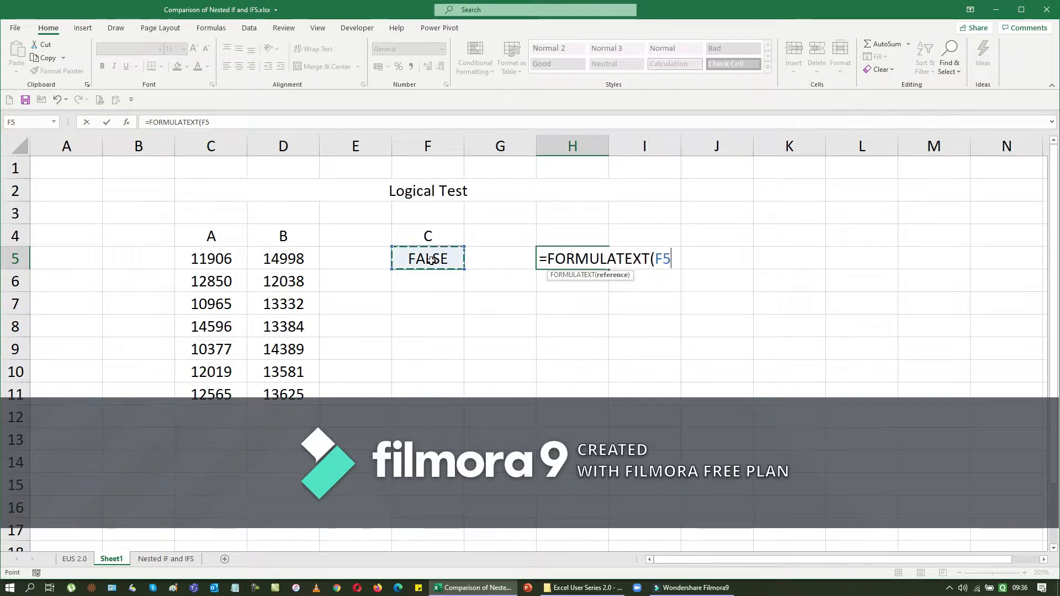
key(Return)
key(Up)
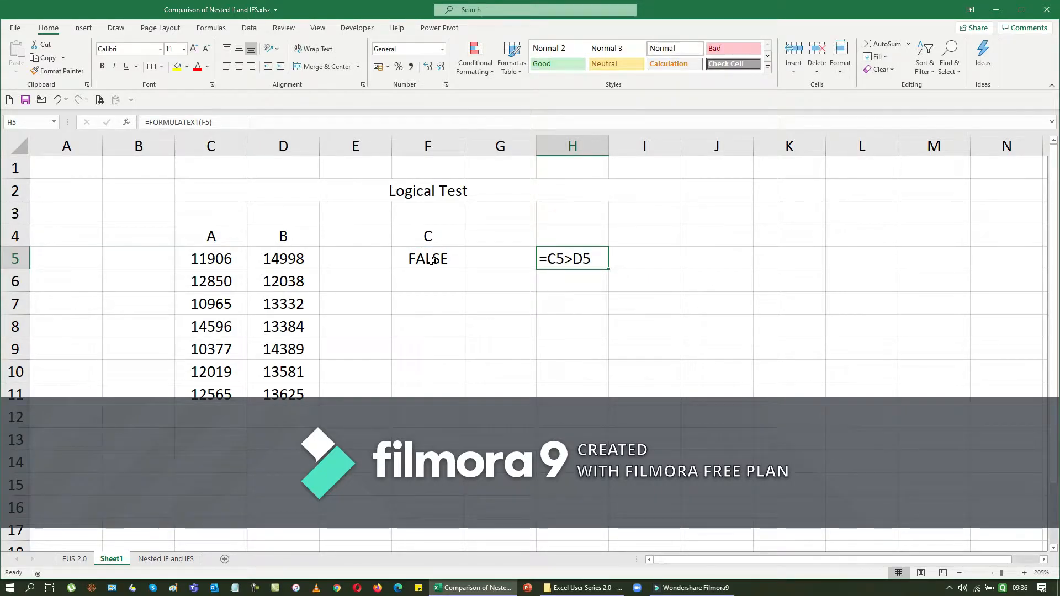
Copy the logical test in F5 down to F11 and the FORMULATEXT formula in H5 down to H11
key(Left)
key(Left)
key(shift+Down)
key(shift+Down)
key(shift+Down)
key(shift+Down)
key(shift+Down)
key(shift+Down)
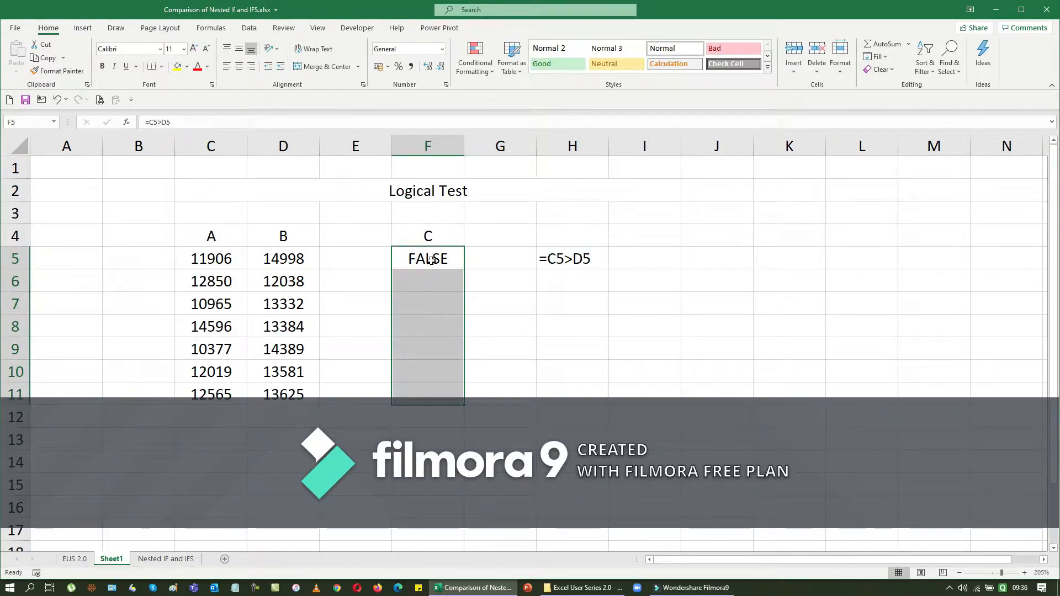
key(ctrl+d)
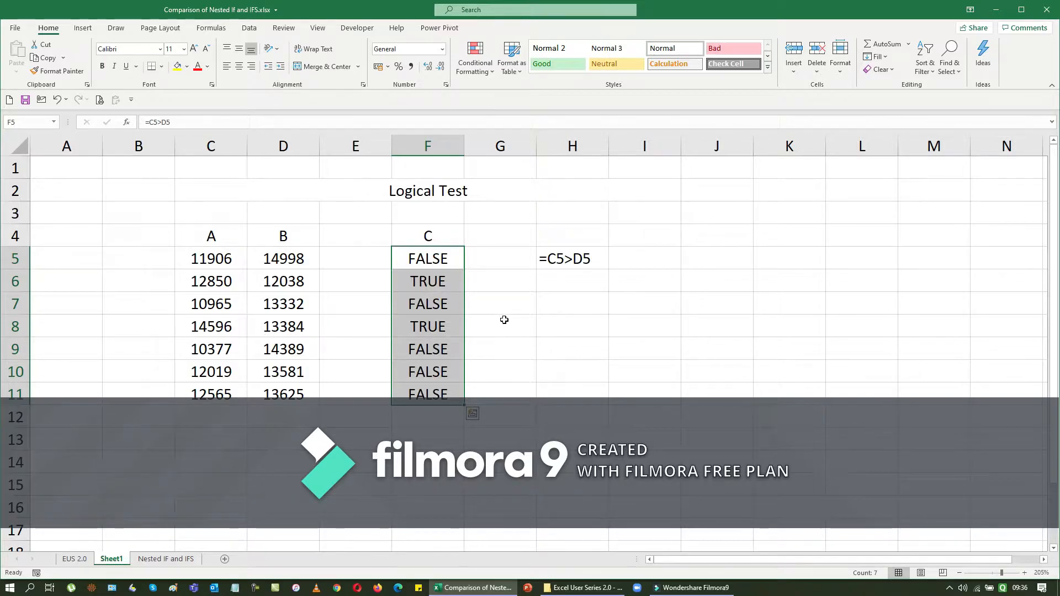
click(604, 265)
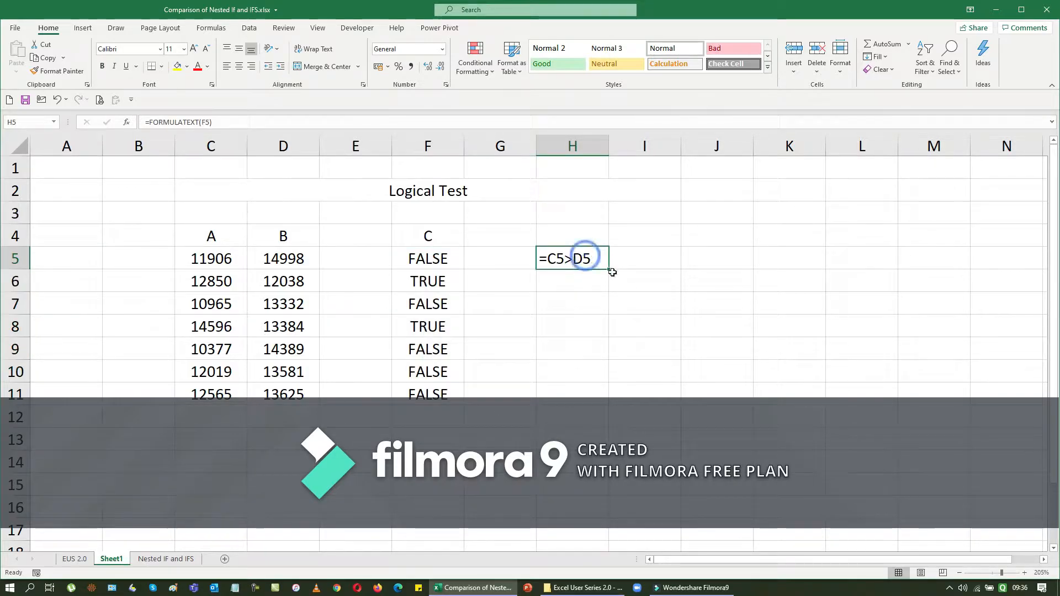
drag(610, 271, 599, 400)
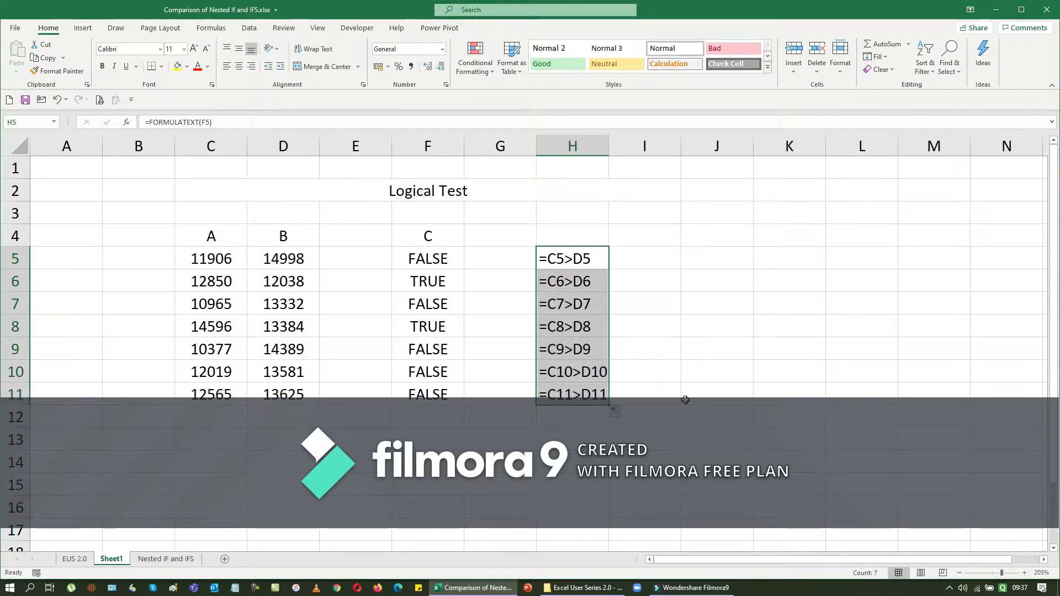
Make the Logical Test title bold and underlined, and autofit the width of column H
click(486, 190)
key(ctrl+b)
key(ctrl+u)
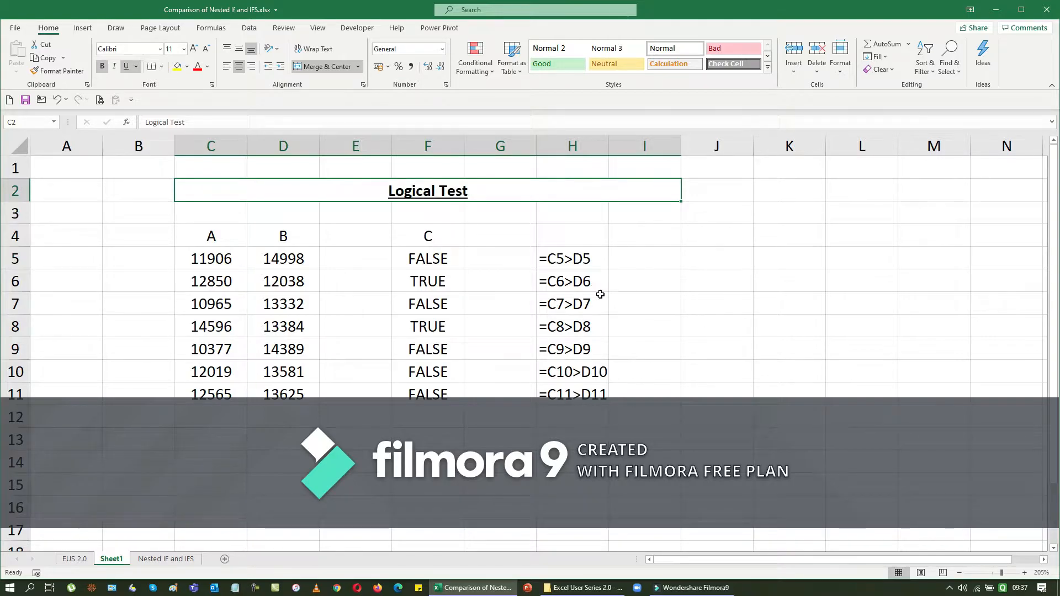
double_click(609, 147)
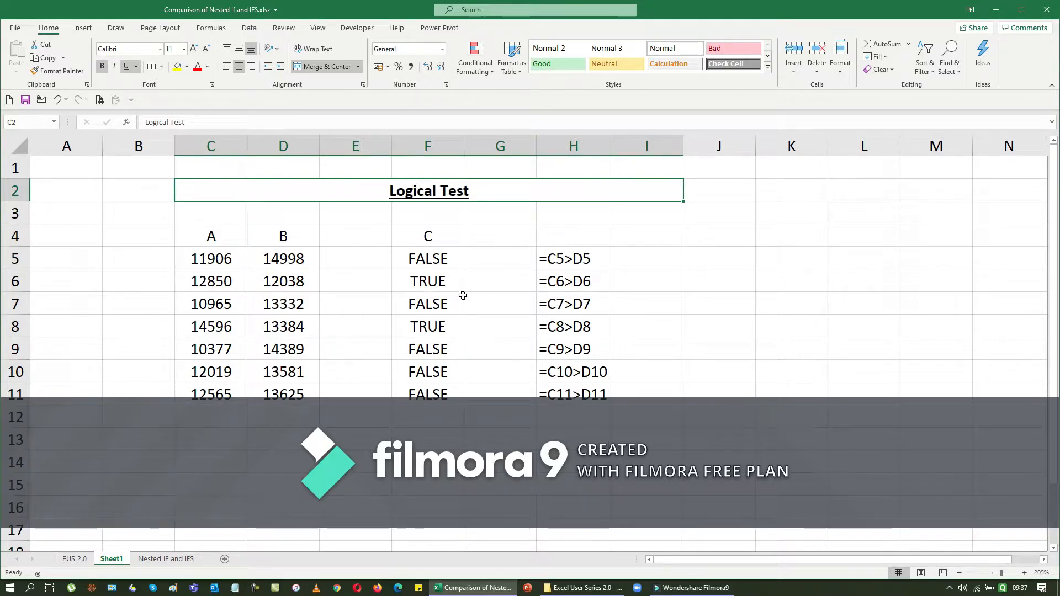
Add the column heading D in cell G4
click(498, 236)
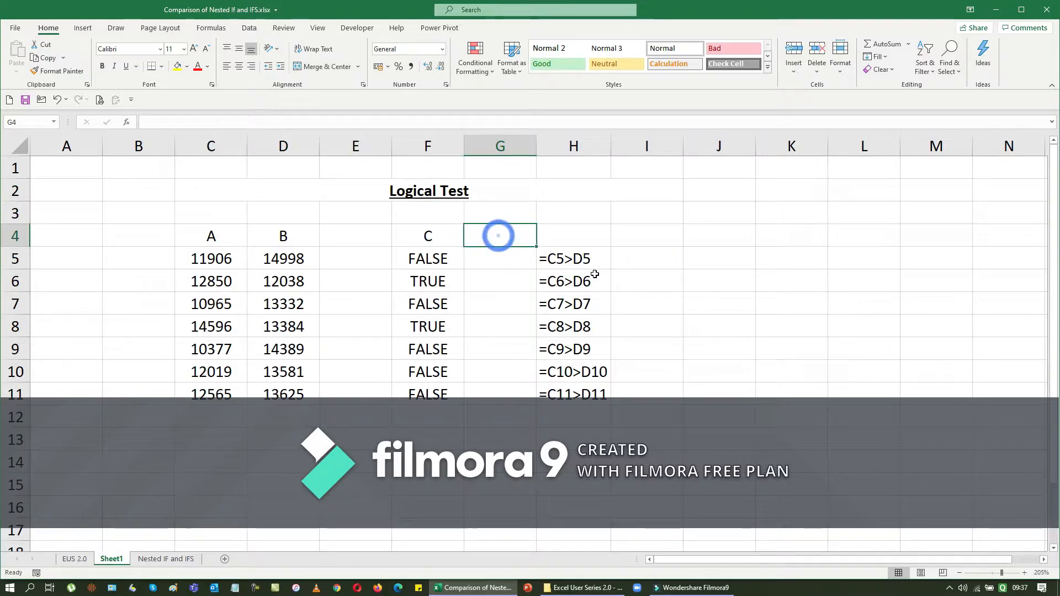
text(D)
click(698, 291)
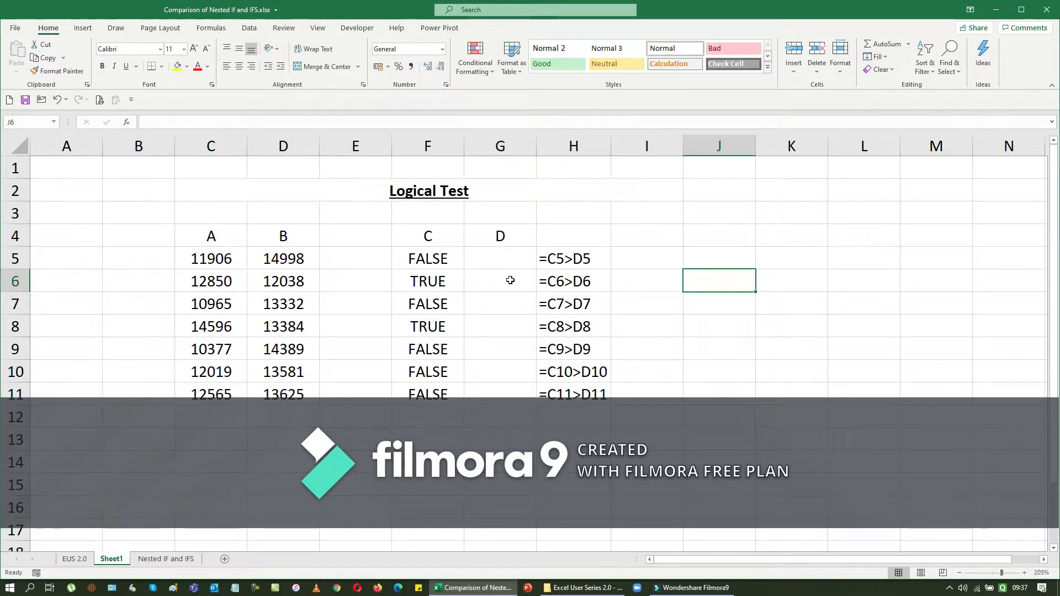
Copy the FORMULATEXT formula from H5 into I5:I11 so it references column G
click(496, 262)
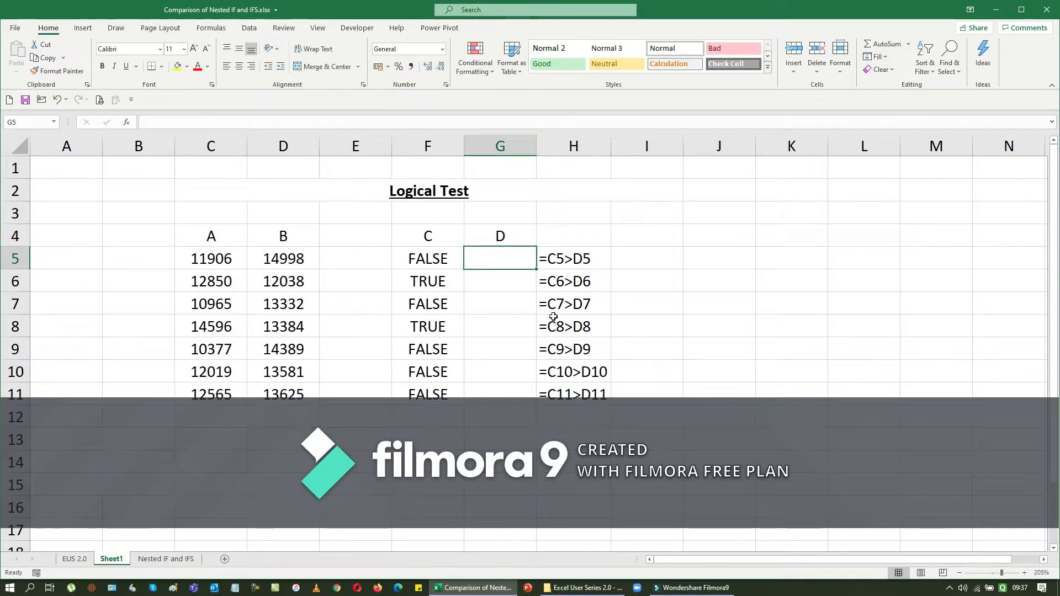
click(571, 258)
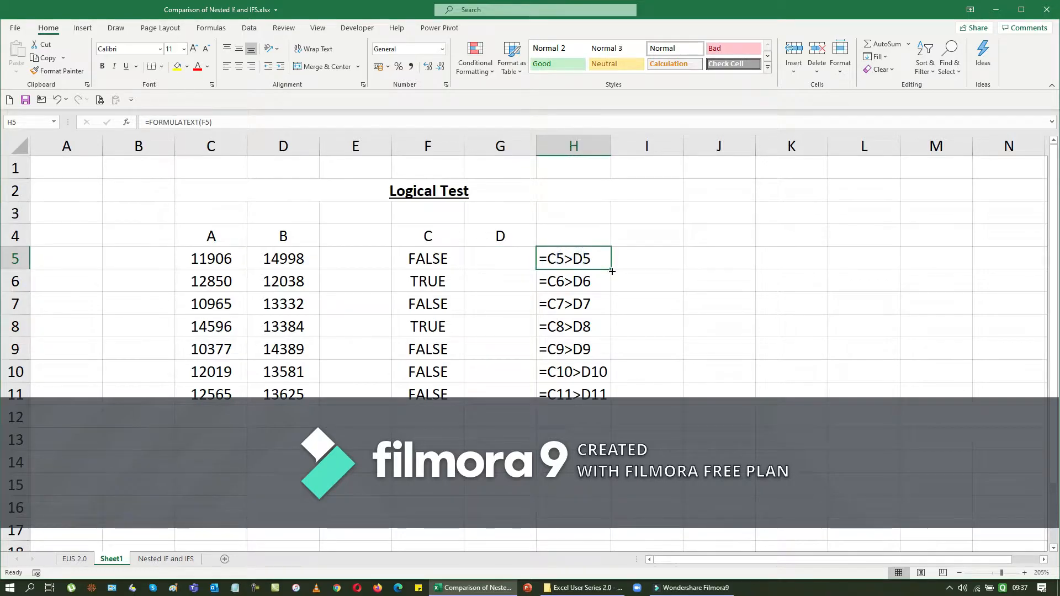
drag(640, 268, 682, 403)
click(663, 259)
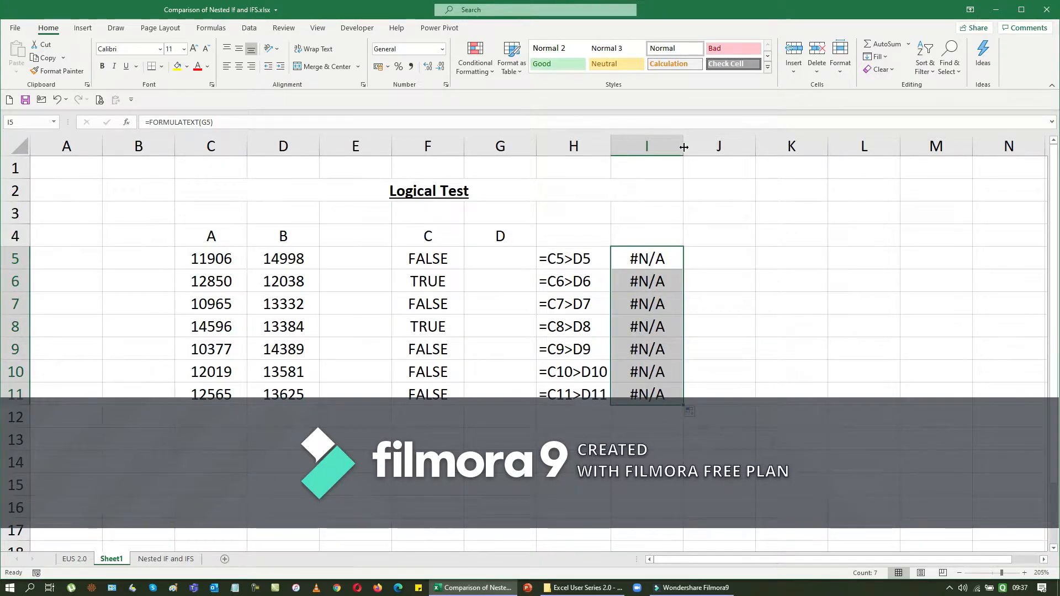
Enter =IF(C5>D5,"Yes","No") in cell G5 under heading D
double_click(683, 145)
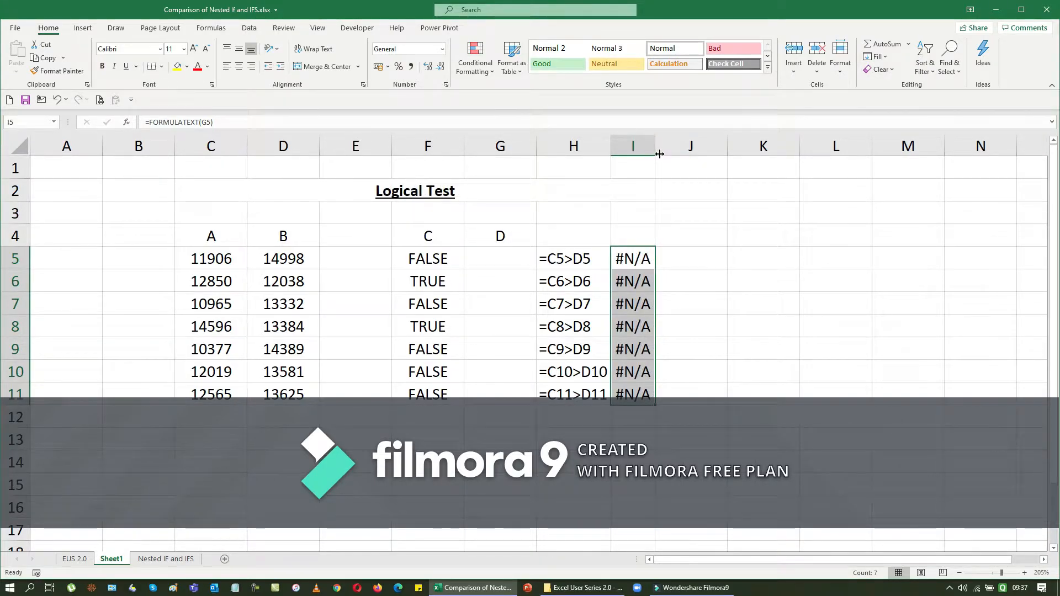
key(ctrl+z)
click(502, 264)
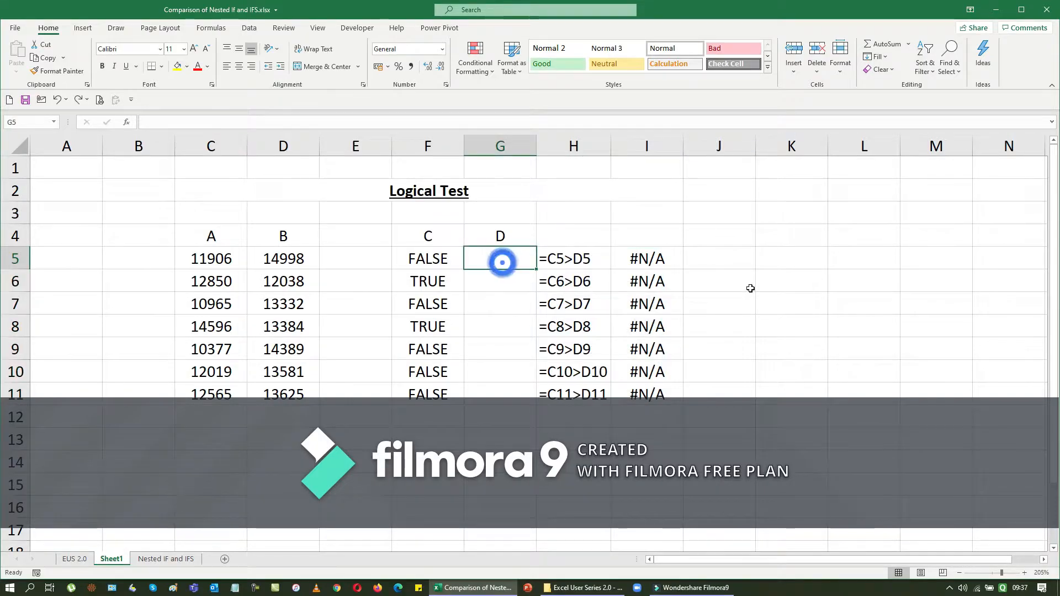
text(=)
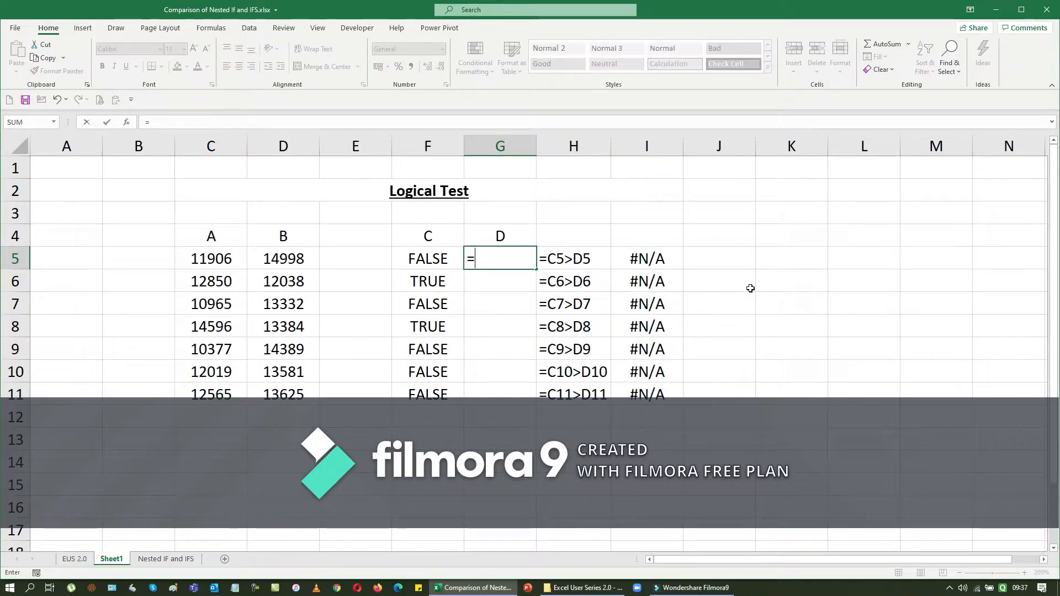
text(if()
key(Left)
key(Left)
key(Left)
key(Left)
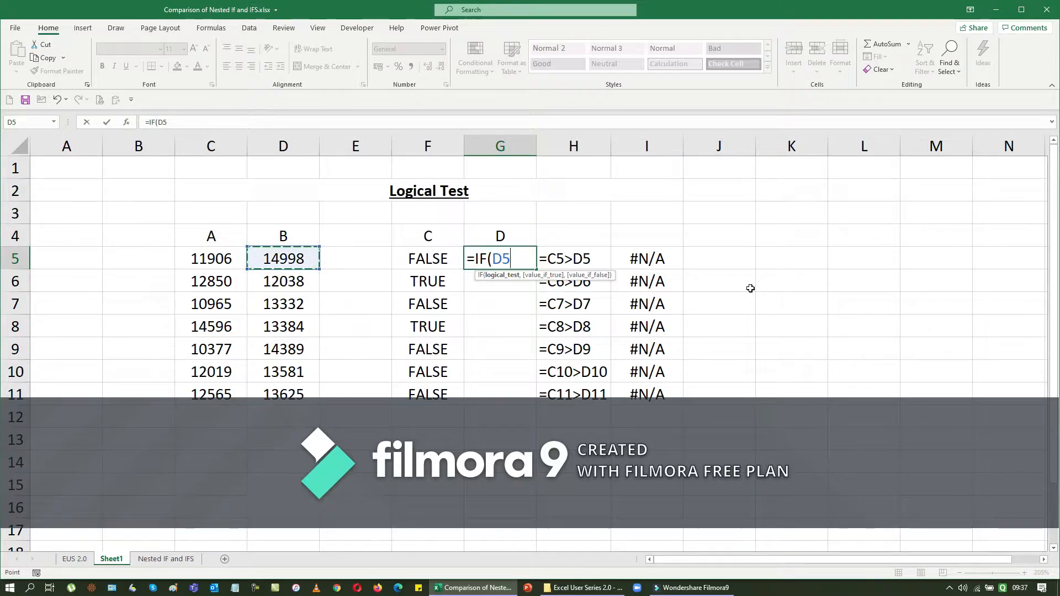
text(>)
key(Left)
key(Left)
key(Left)
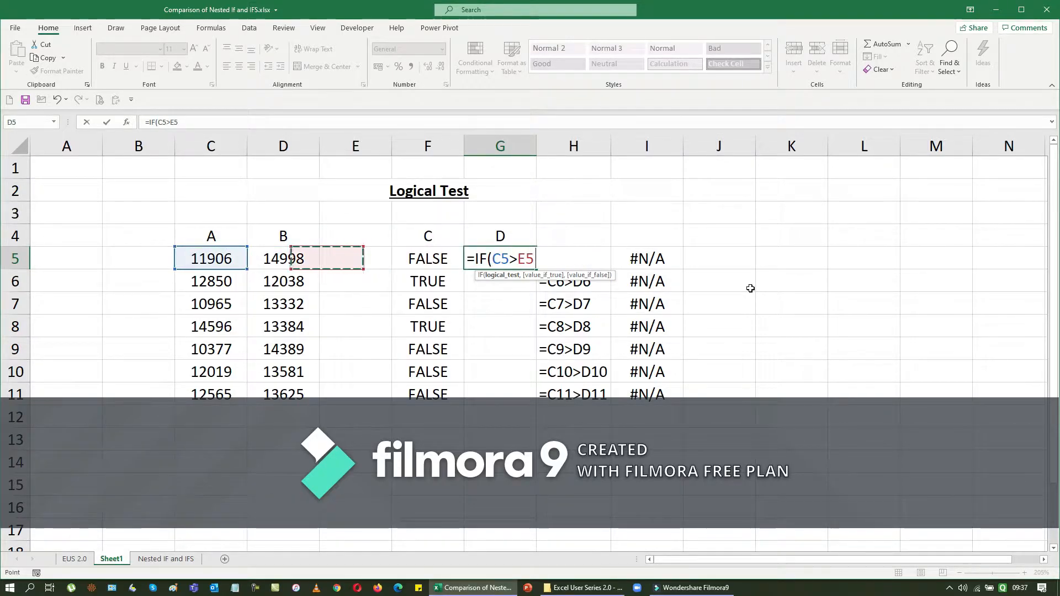
text(,"Yes)
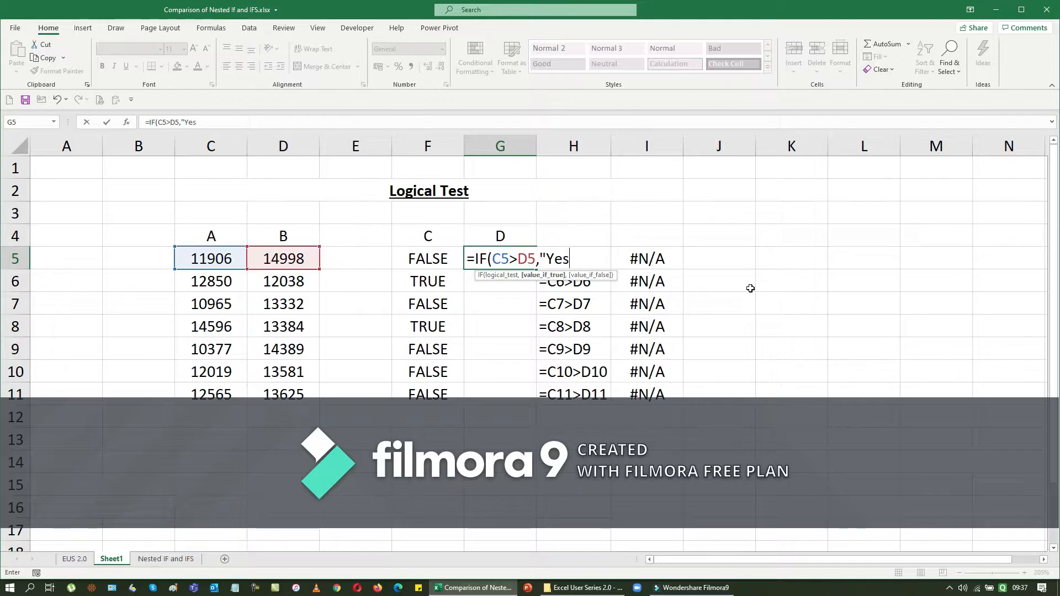
text(","No"))
key(ctrl+Return)
Copy the IF formula from G5 down to G11 and autofit the width of column I
key(shift+Down)
key(shift+Down)
key(shift+Down)
key(shift+Down)
key(shift+Down)
key(shift+Down)
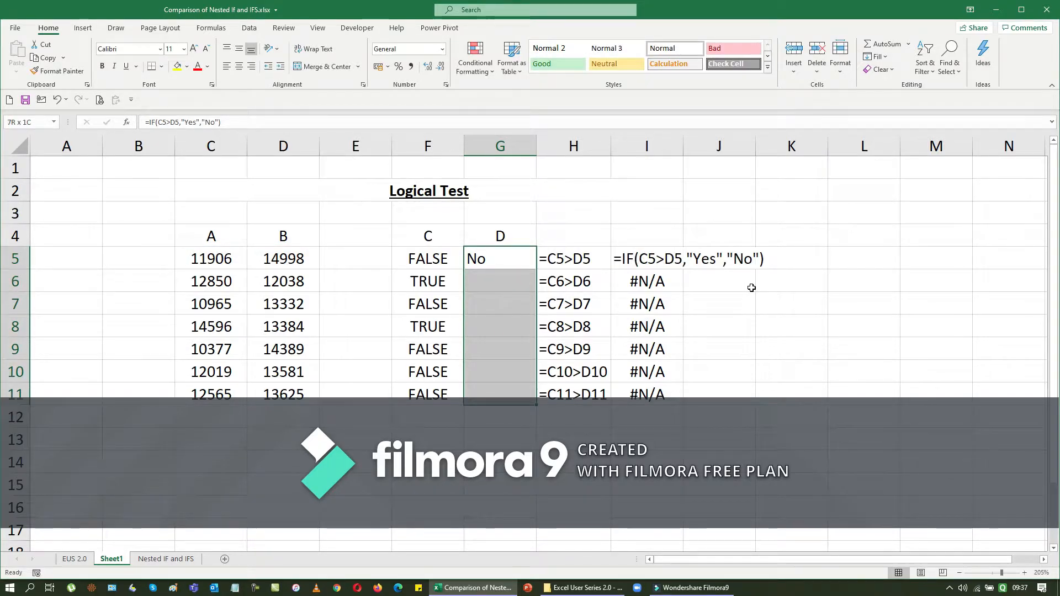
key(ctrl+d)
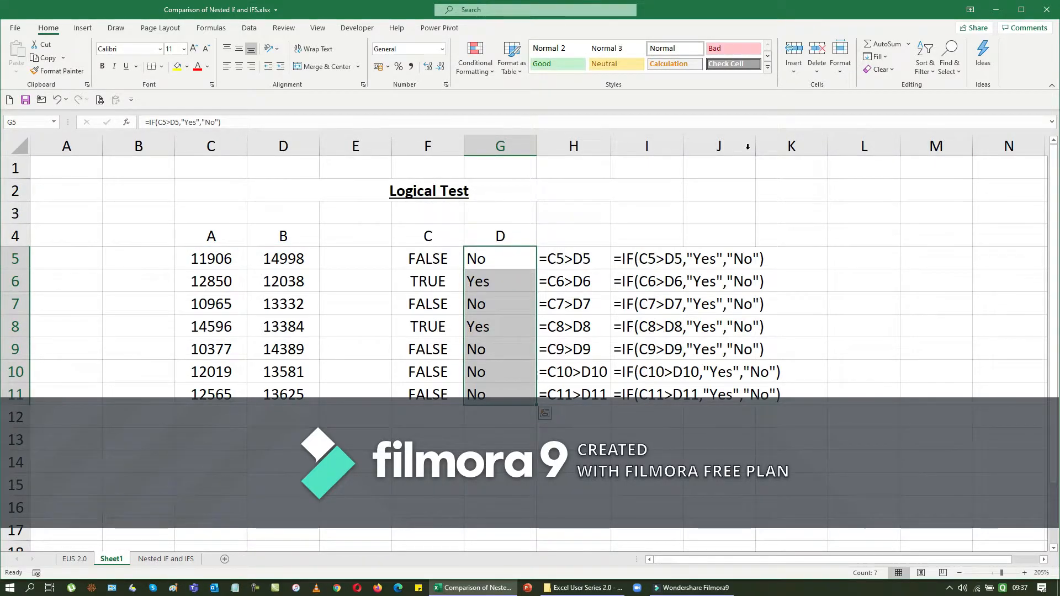
double_click(683, 136)
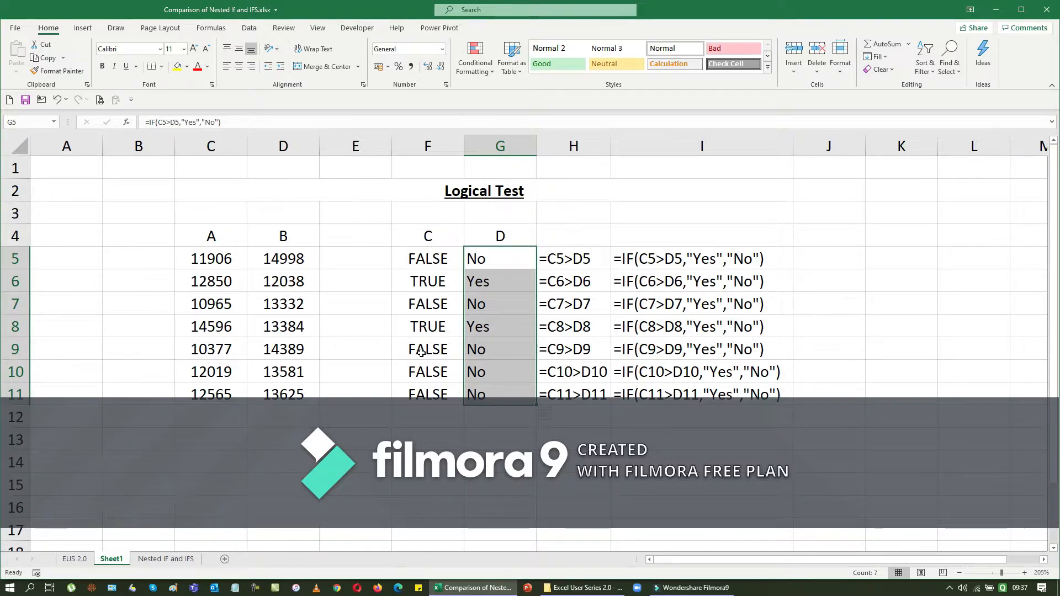
Open the Nested IF and IFS sheet and go to the first Nested If result in G7
click(160, 559)
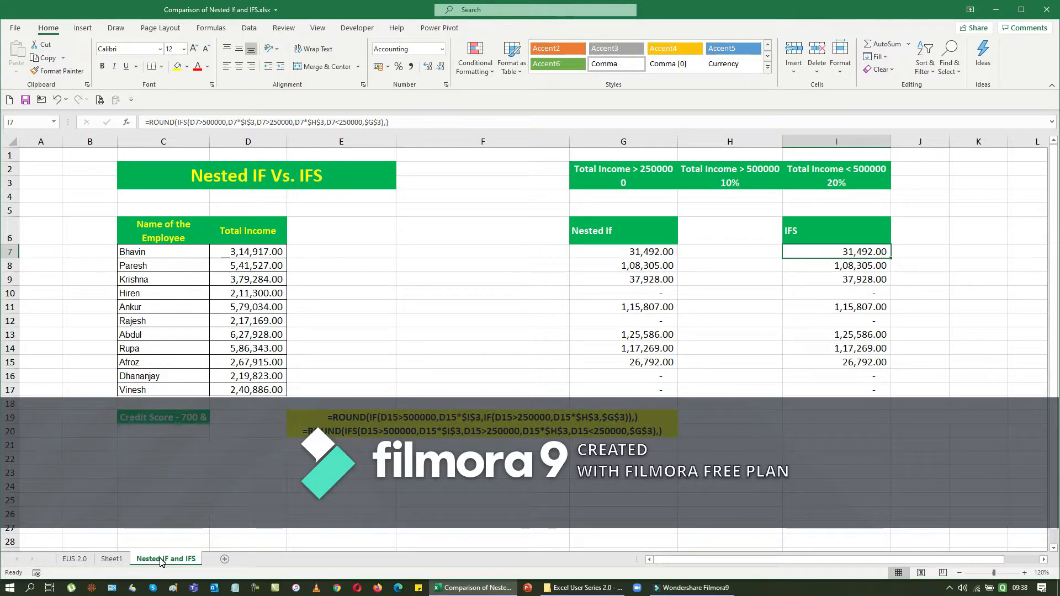
key(Left)
key(Left)
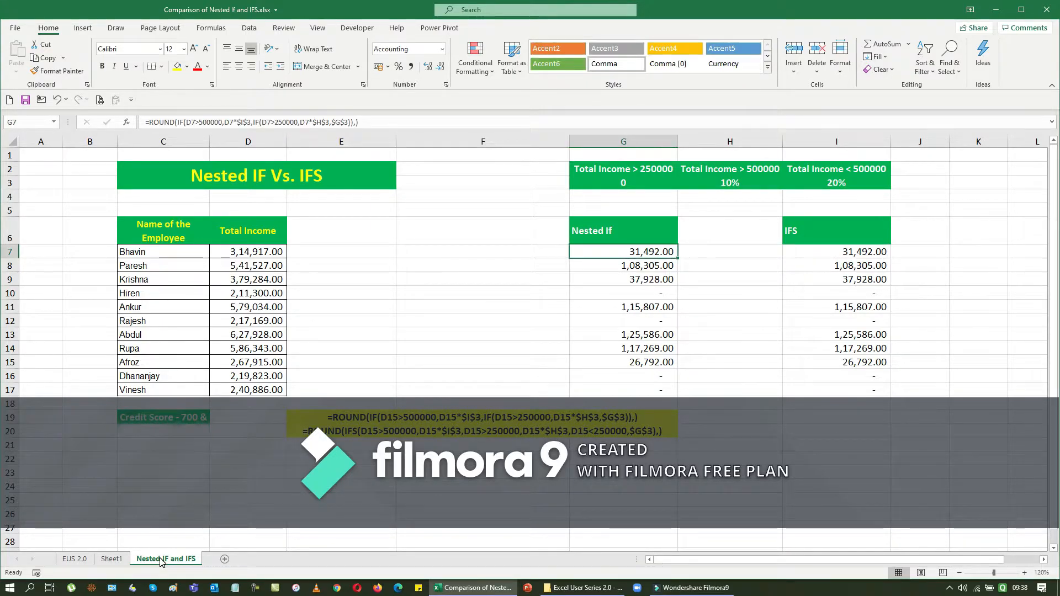
Try clearing the Nested If results in G7:G17 and the IFS results in I7:I17
key(ctrl+shift+Down)
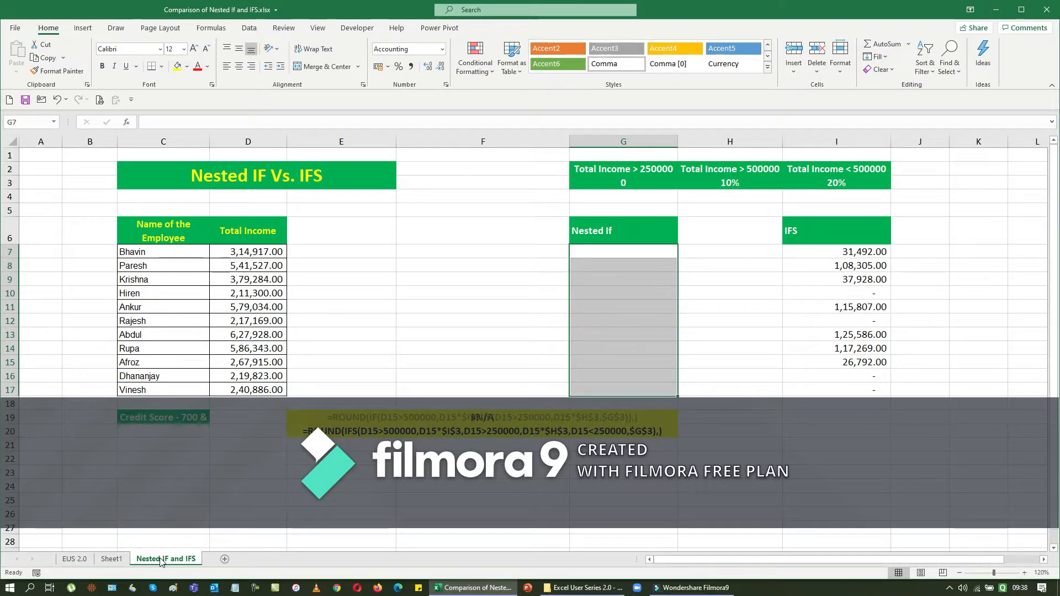
key(Right)
key(Right)
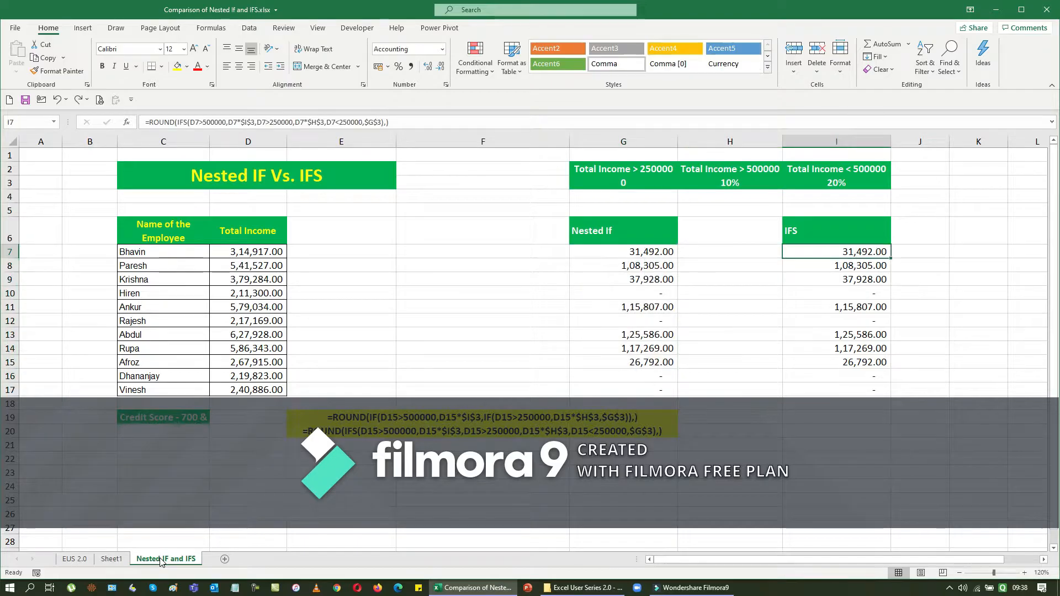
key(ctrl+shift+Down)
key(Delete)
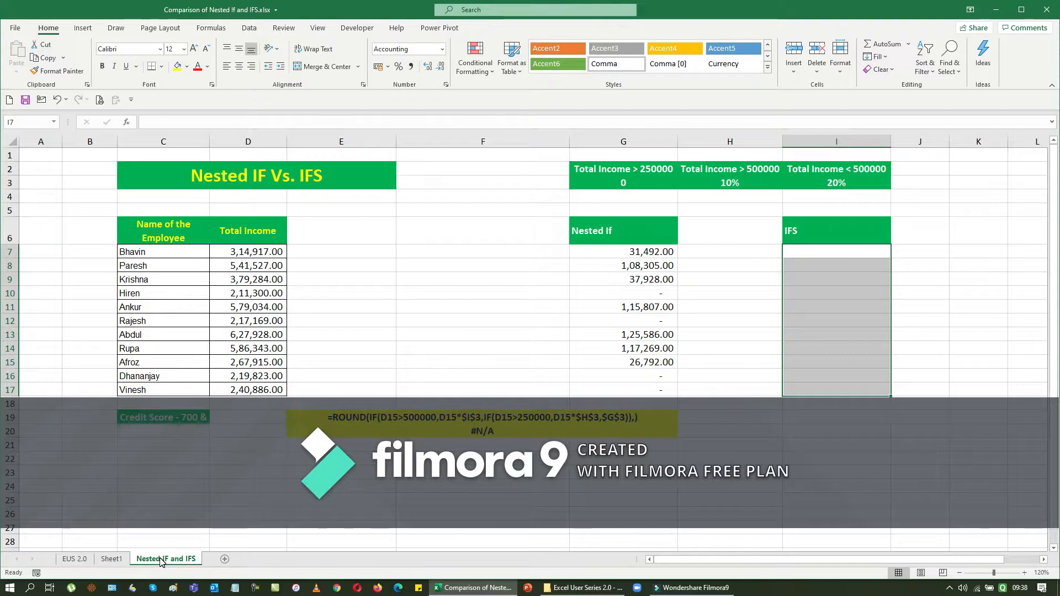
key(Left)
key(Left)
key(shift+Down)
key(shift+Down)
key(shift+Down)
key(shift+Down)
key(shift+Down)
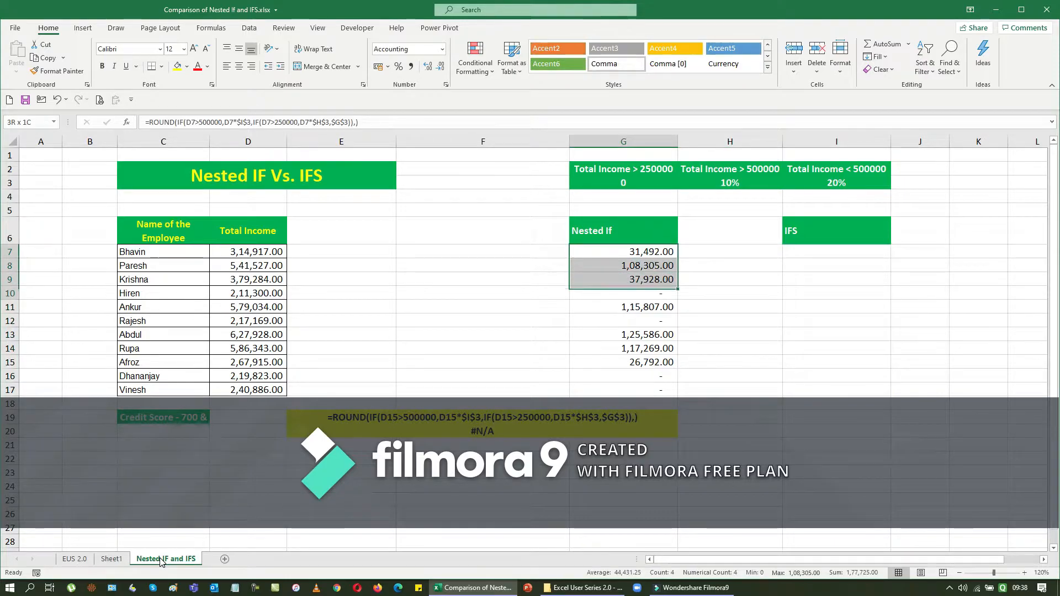
key(shift+Down)
key(shift+Down)
key(shift+Down)
key(shift+Down)
key(shift+Down)
key(Delete)
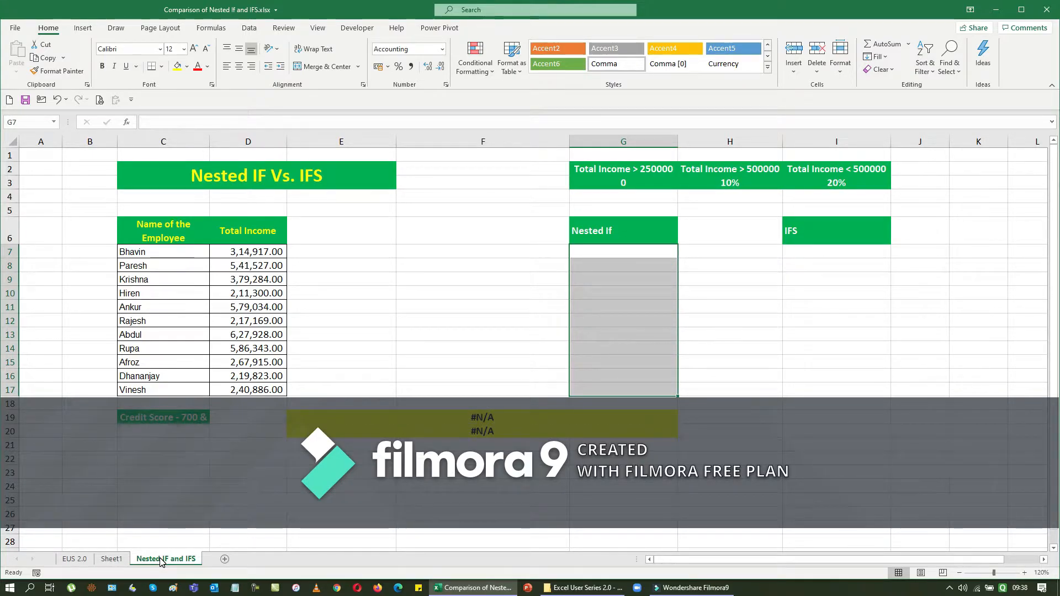
Undo the deletions in the Nested If column, the Credit Score cell and the IFS column
key(ctrl+z)
click(168, 420)
key(Delete)
key(ctrl+z)
key(ctrl+z)
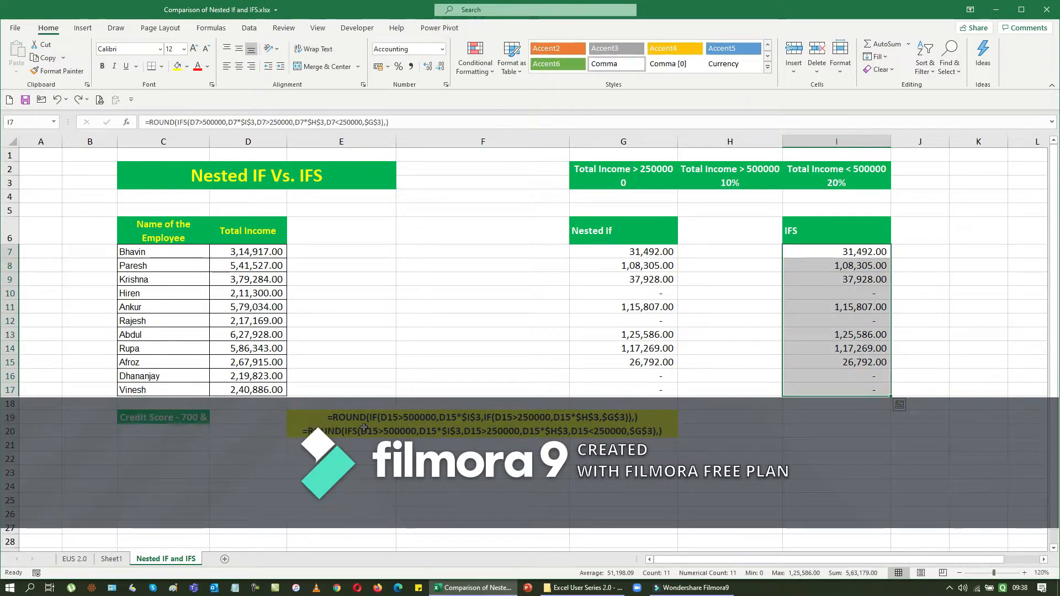
Convert the FORMULATEXT results in E19:E20 to static values by pasting them in place as values
click(350, 423)
key(ctrl+c)
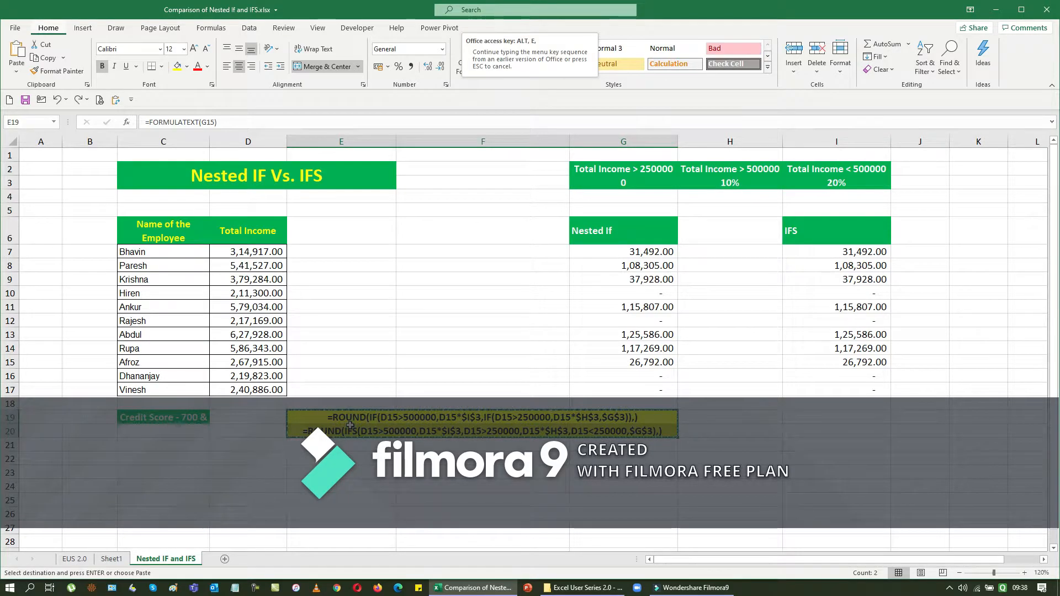
key(ctrl+alt+v)
key(Return)
key(Escape)
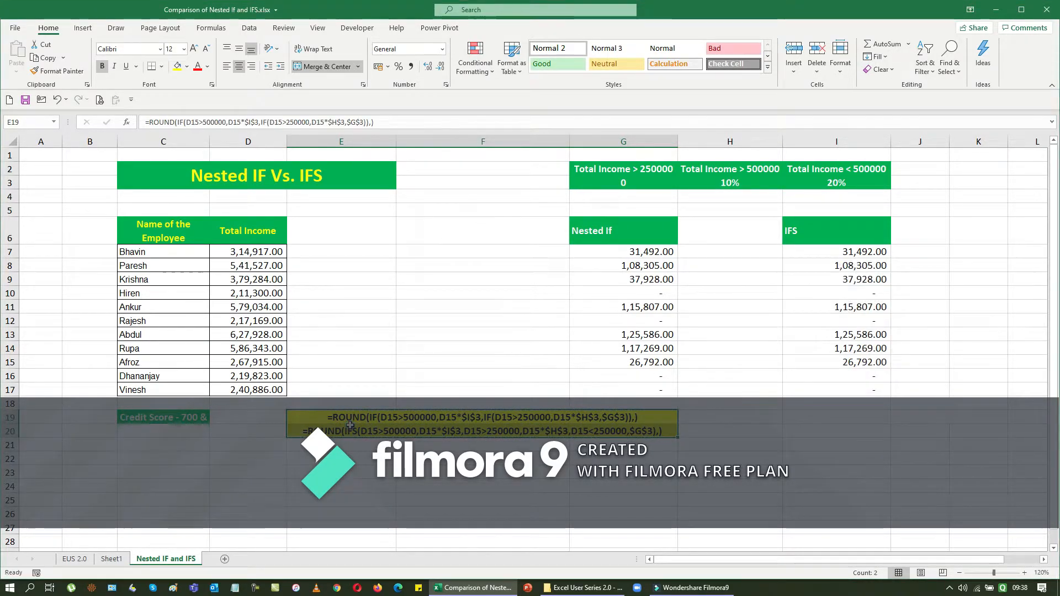
Clear the Nested If results in G7:G17
key(Up)
key(Up)
key(Up)
key(Up)
key(Right)
key(Right)
key(Up)
key(Up)
key(Up)
key(Up)
key(Up)
key(Up)
key(Up)
key(Up)
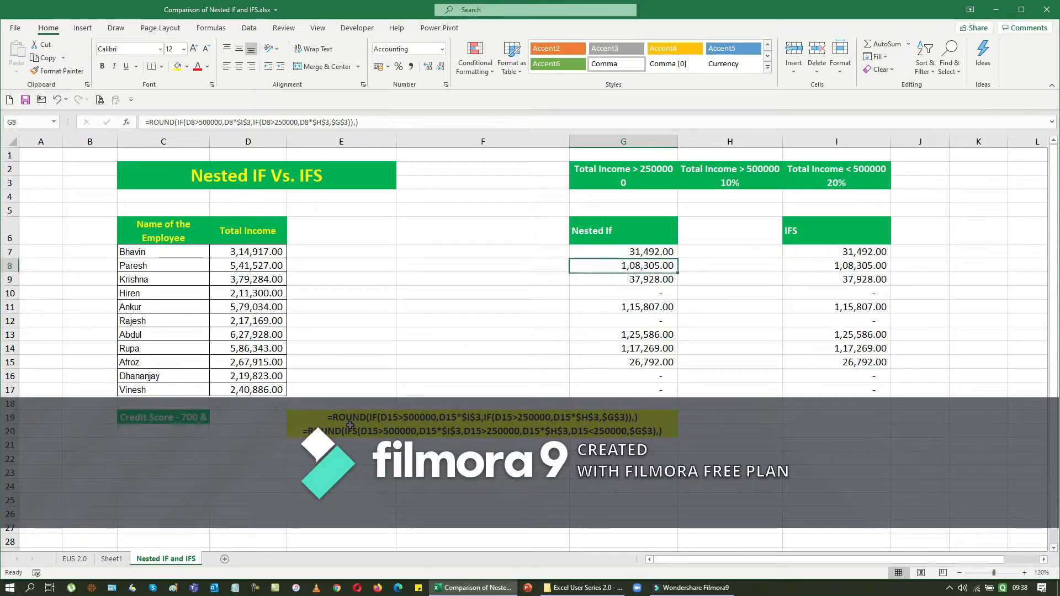
key(ctrl+shift+Down)
key(Delete)
Clear the IFS results in I7:I17
key(Right)
key(Right)
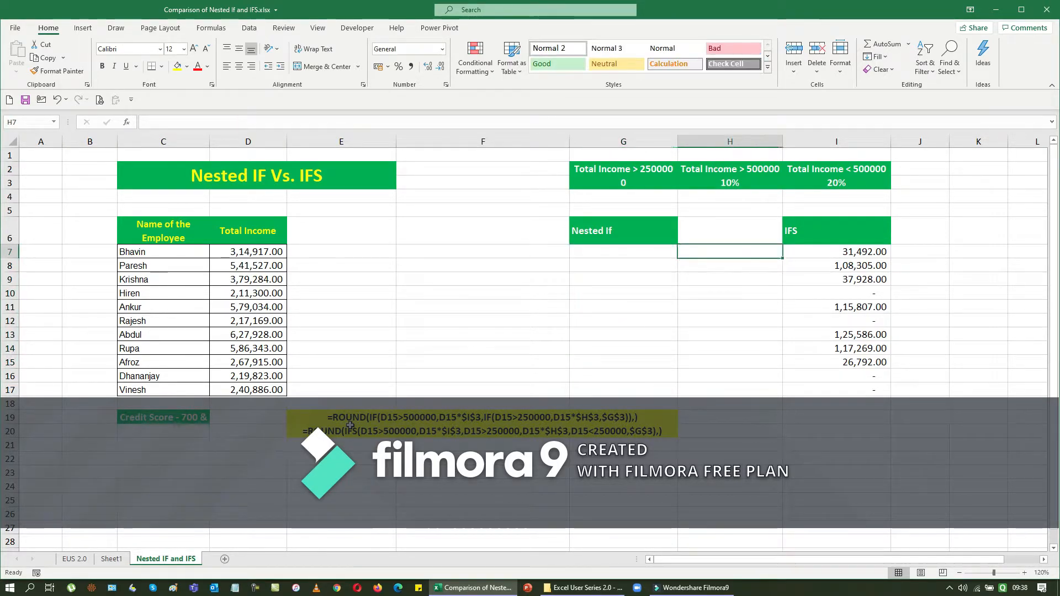
key(ctrl+shift+Down)
key(Delete)
Start an IF formula in G7 with the logical test D7>500000
key(Left)
key(Left)
key(Left)
key(Right)
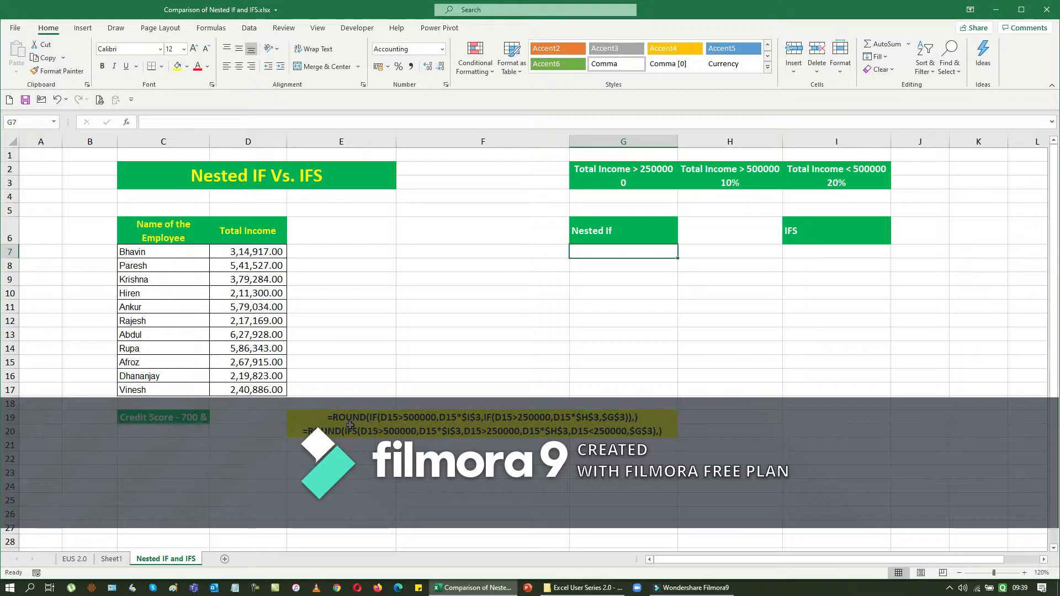
text(=IF()
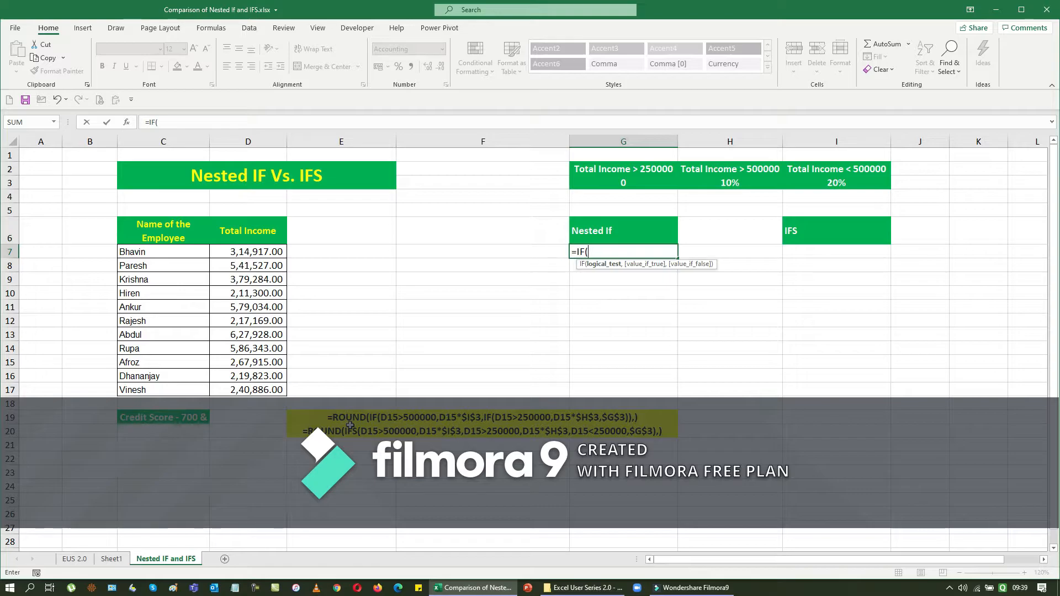
key(Left)
key(Left)
key(Left)
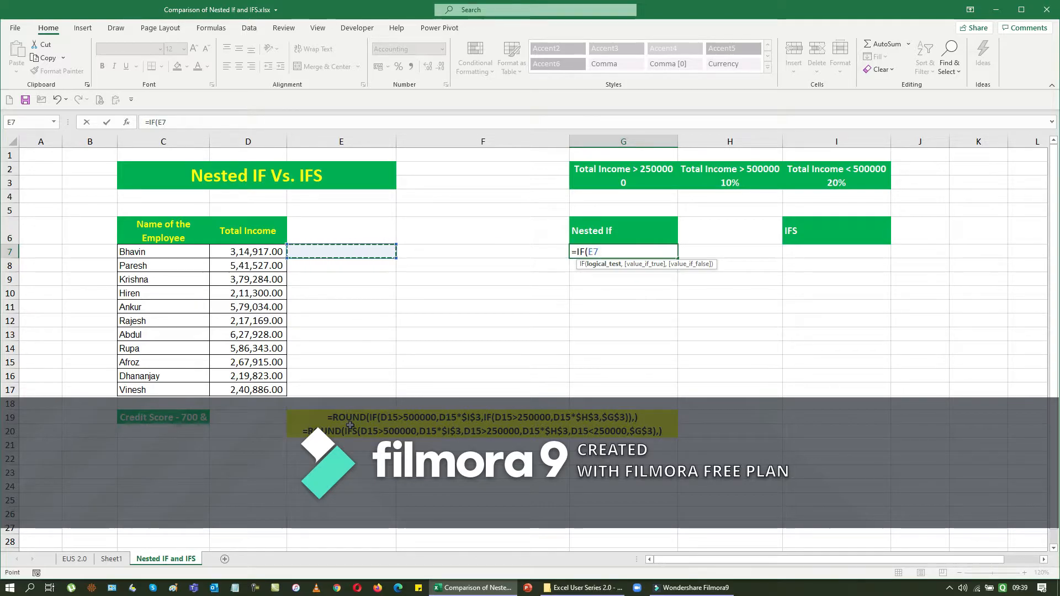
text(>)
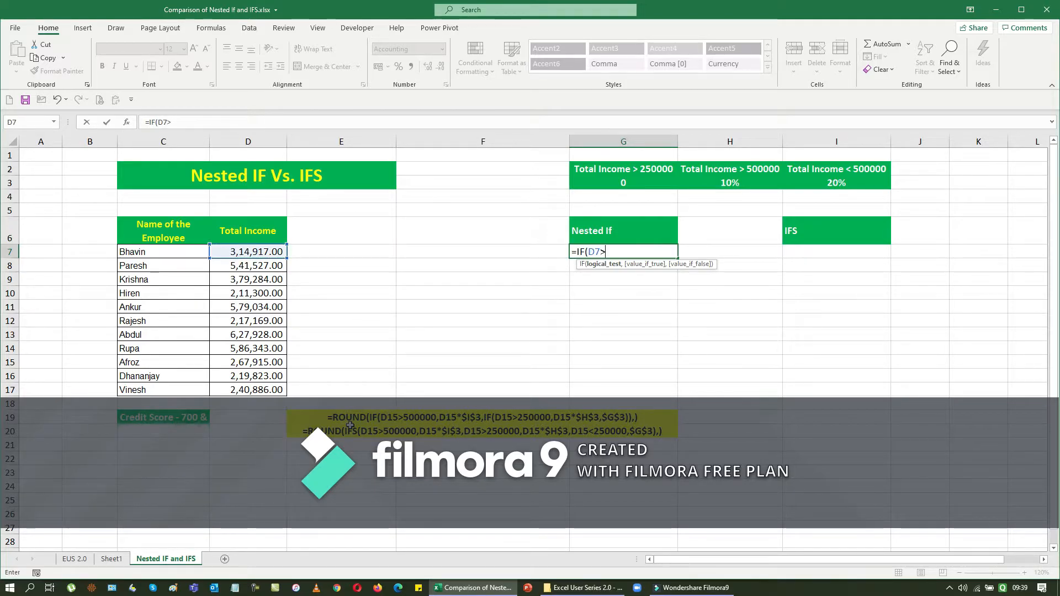
text(500000)
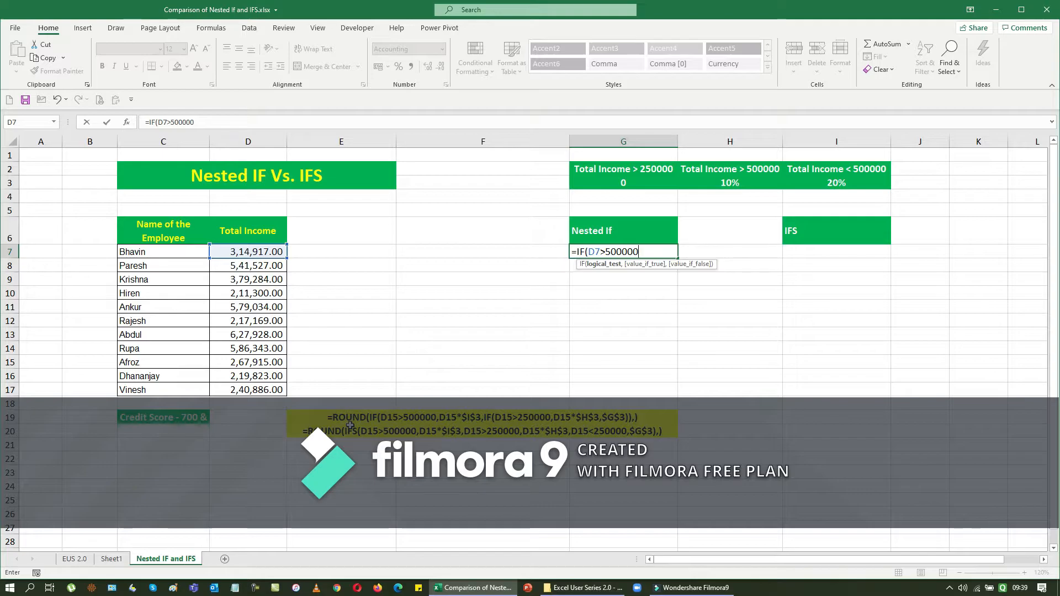
text(,)
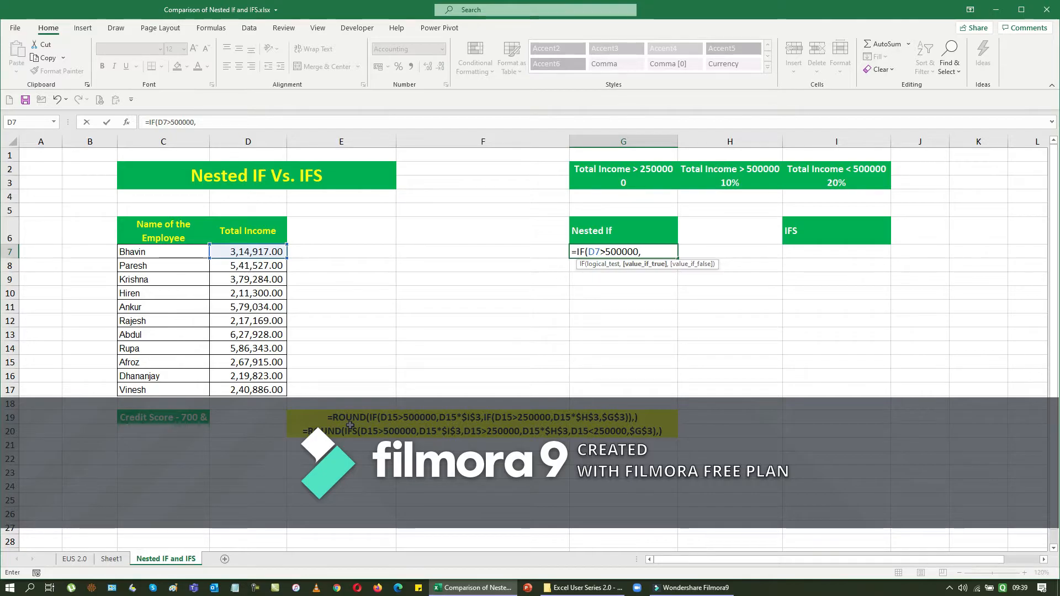
Set the value if true in the G7 formula to D7*$I$3, with an absolute reference to the 20% rate
key(Left)
key(Left)
key(Left)
text(*)
key(Right)
key(Right)
key(Up)
key(Up)
key(Up)
key(Up)
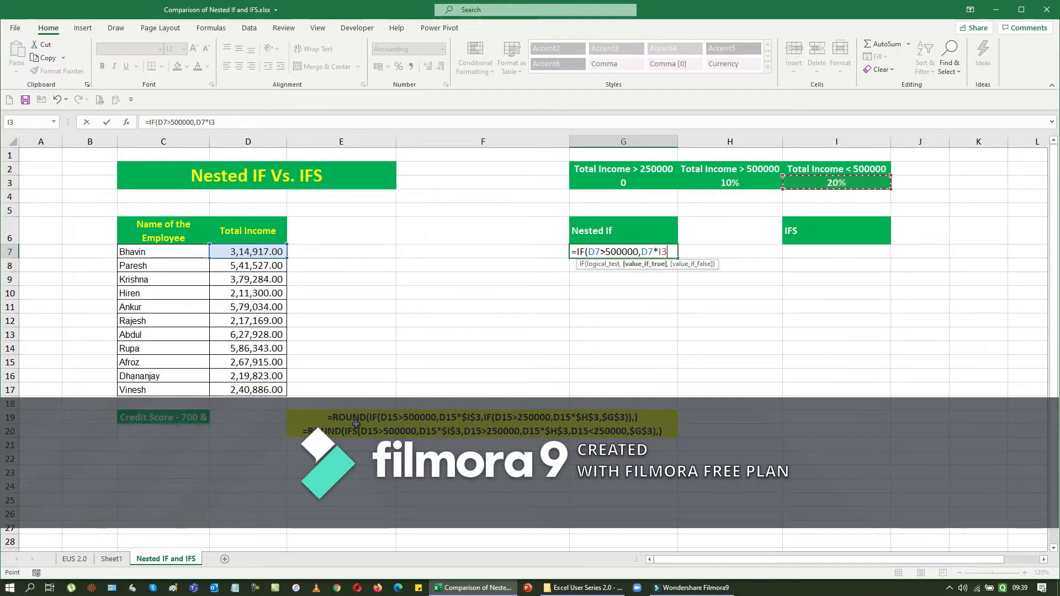
key(F4)
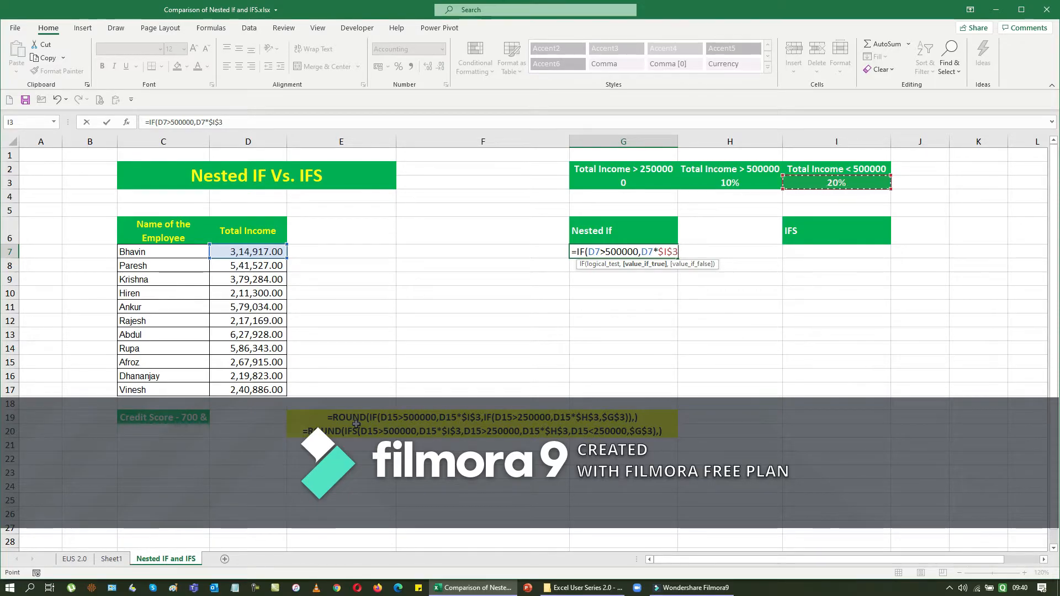
text(,)
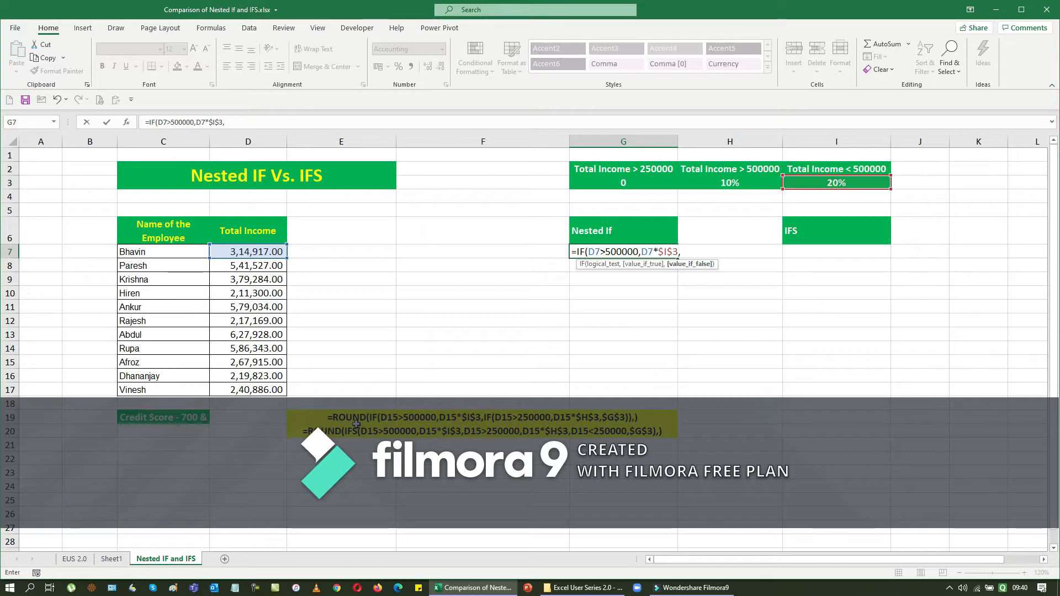
Nest a second IF as the value if false in G7, with the logical test D7>250000
text(IF()
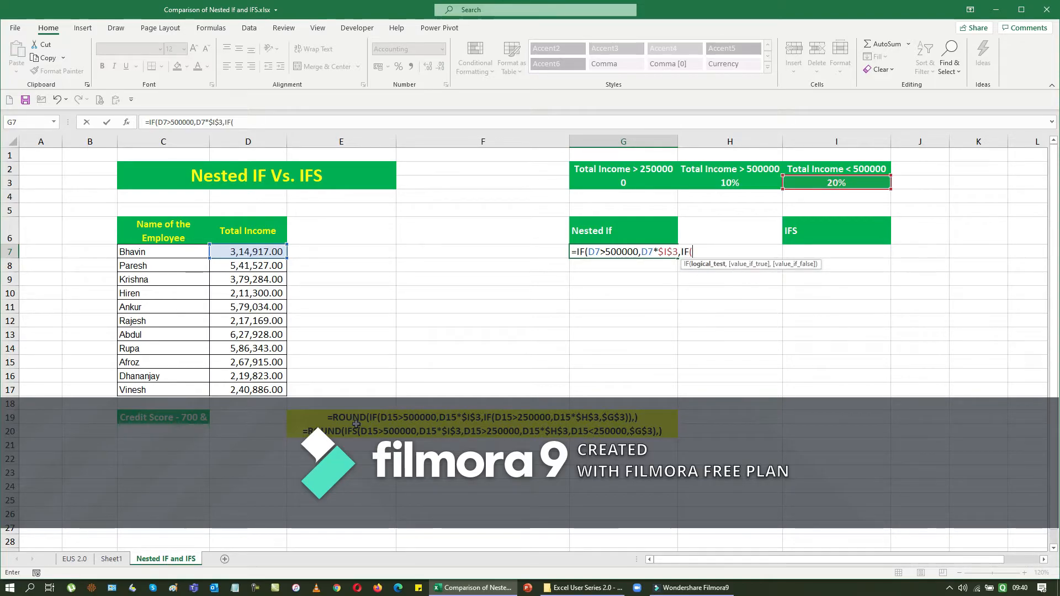
key(Left)
key(Left)
key(Left)
text(>)
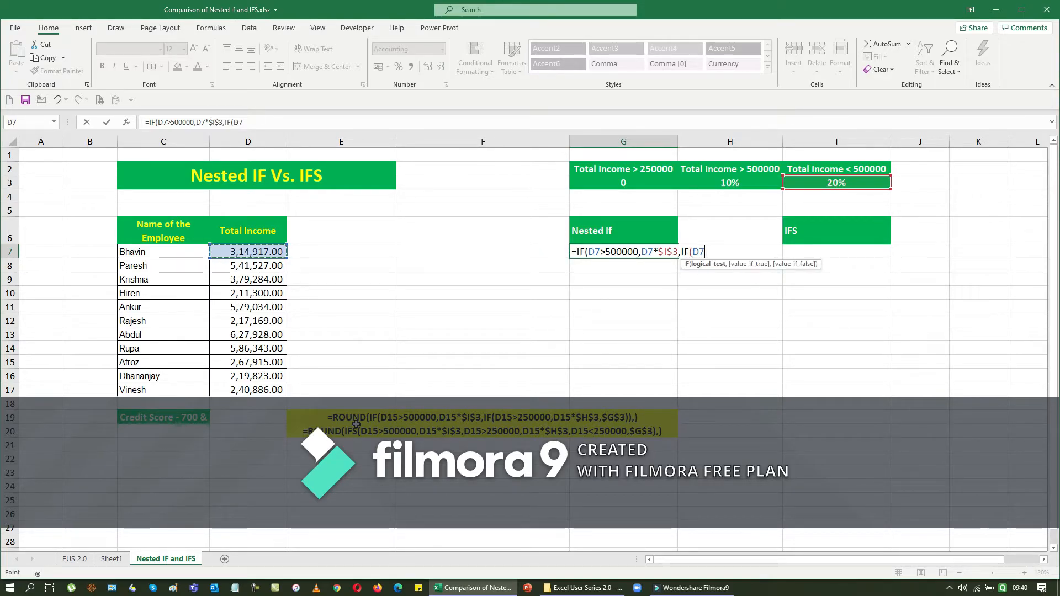
text(2500)
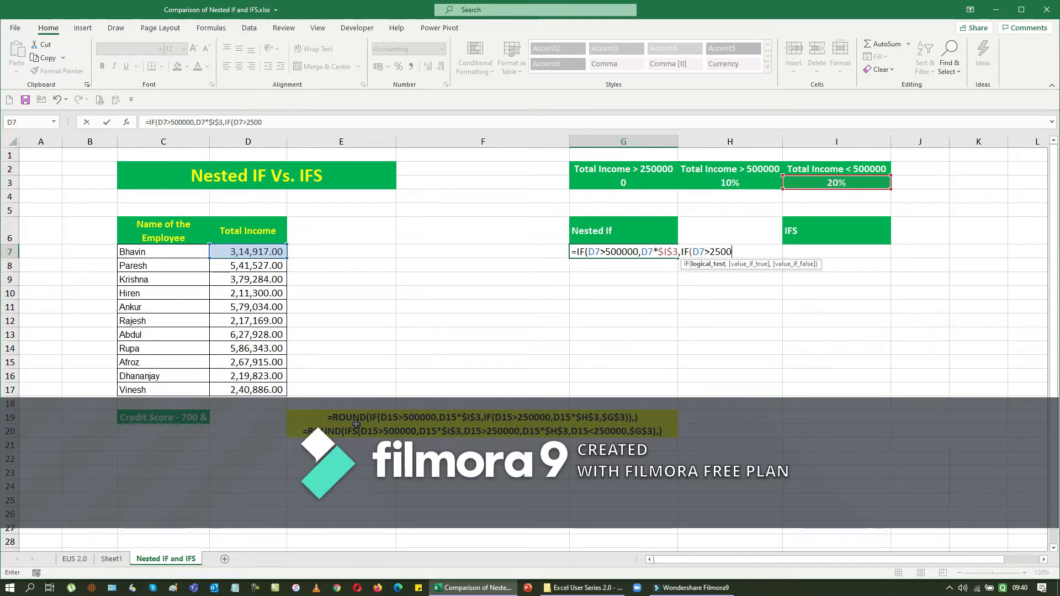
text(00,)
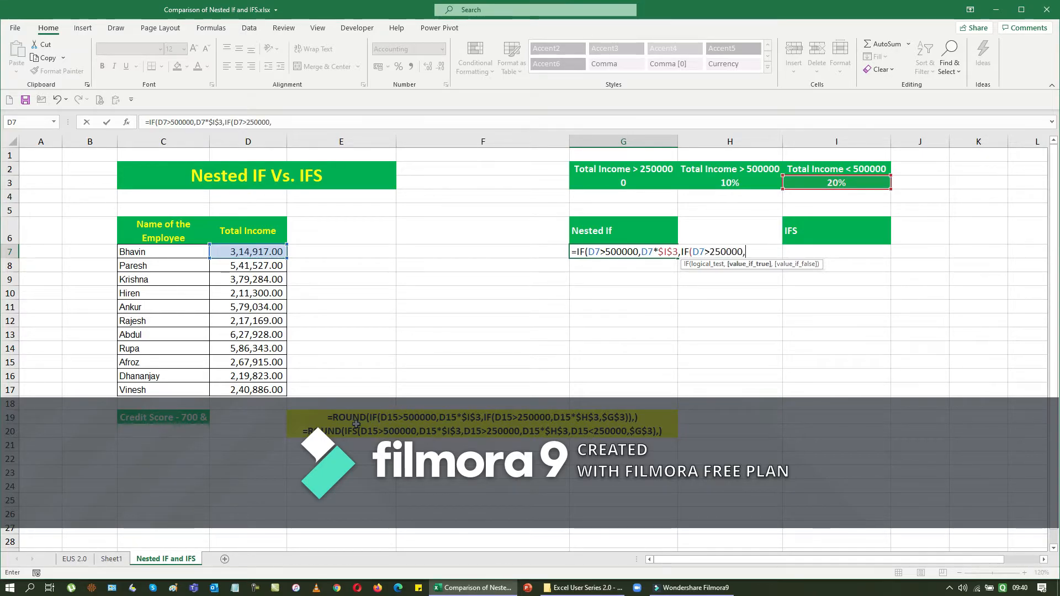
Set the nested IF's value if true in G7 to D7*$H$3, with an absolute reference to the 10% rate
text(D7*)
key(Up)
key(Up)
key(Up)
key(Up)
key(Right)
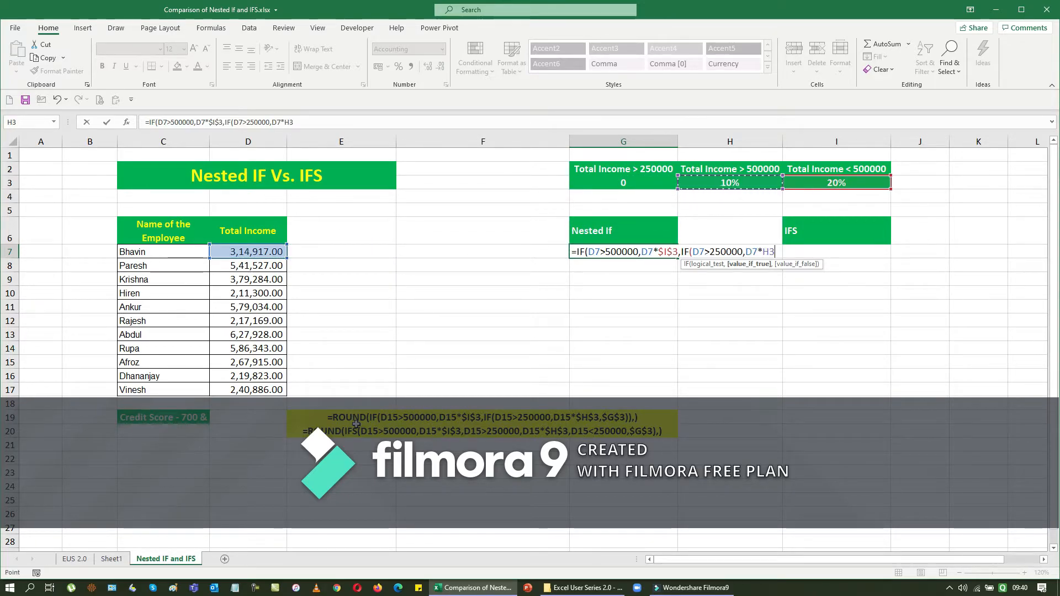
key(F4)
text(,)
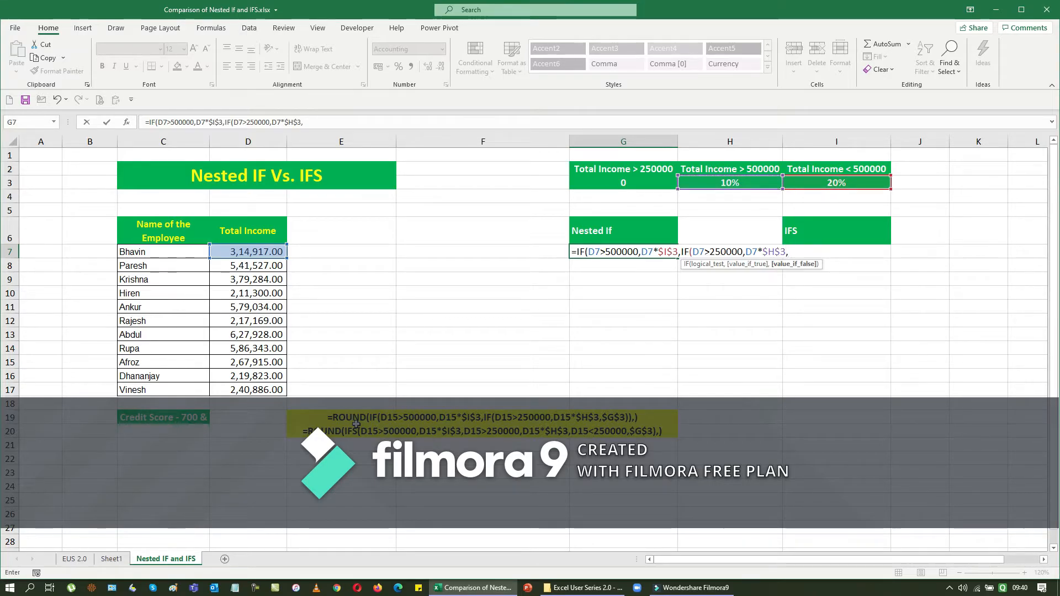
Set the nested IF's value if false to $G$3, then close both IFs and enter the formula in G7
key(Up)
key(Up)
key(Up)
key(Up)
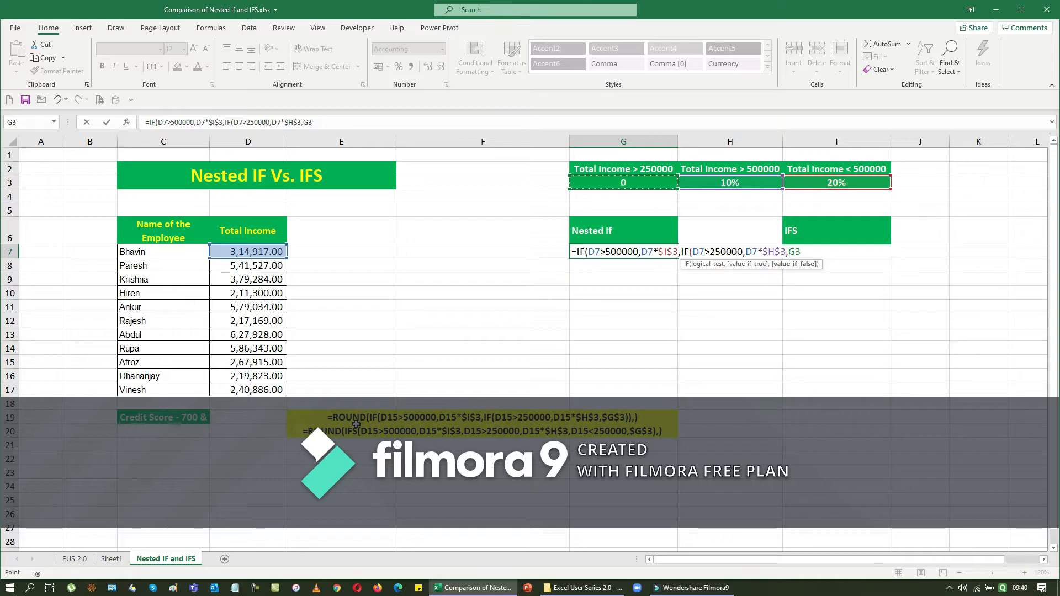
key(F4)
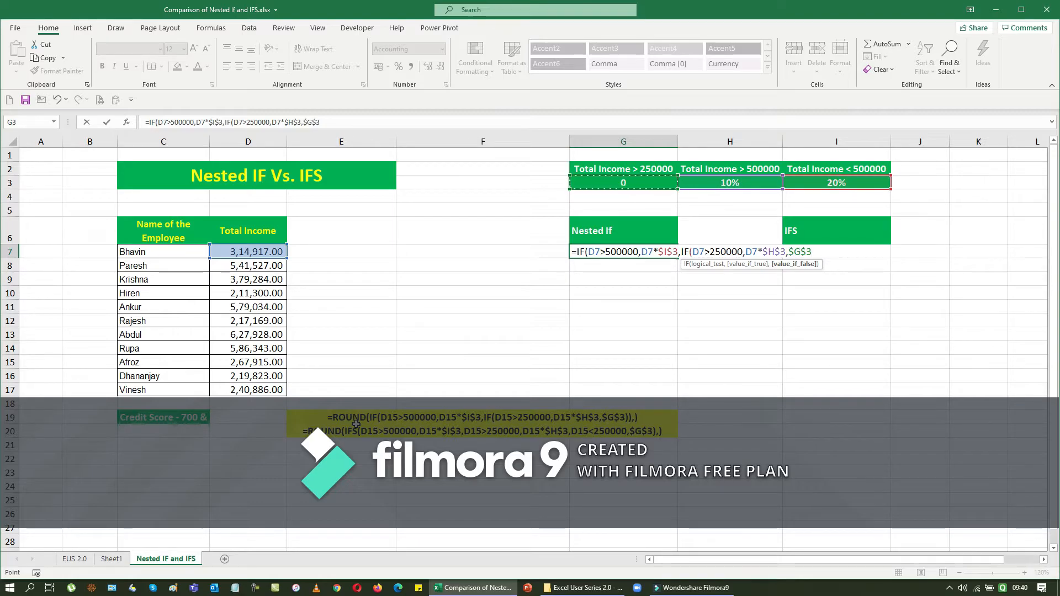
text())
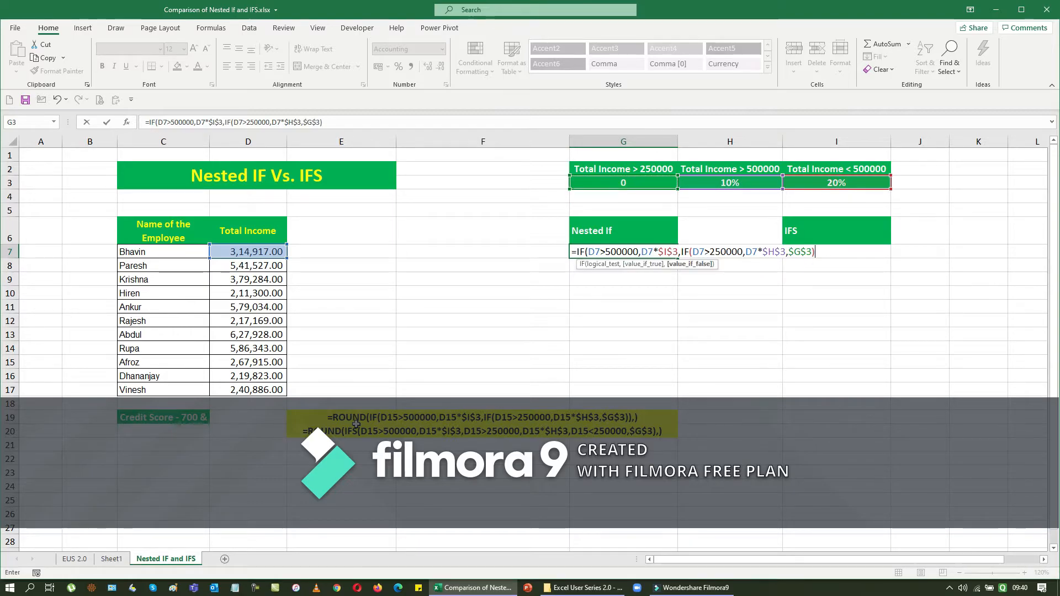
text())
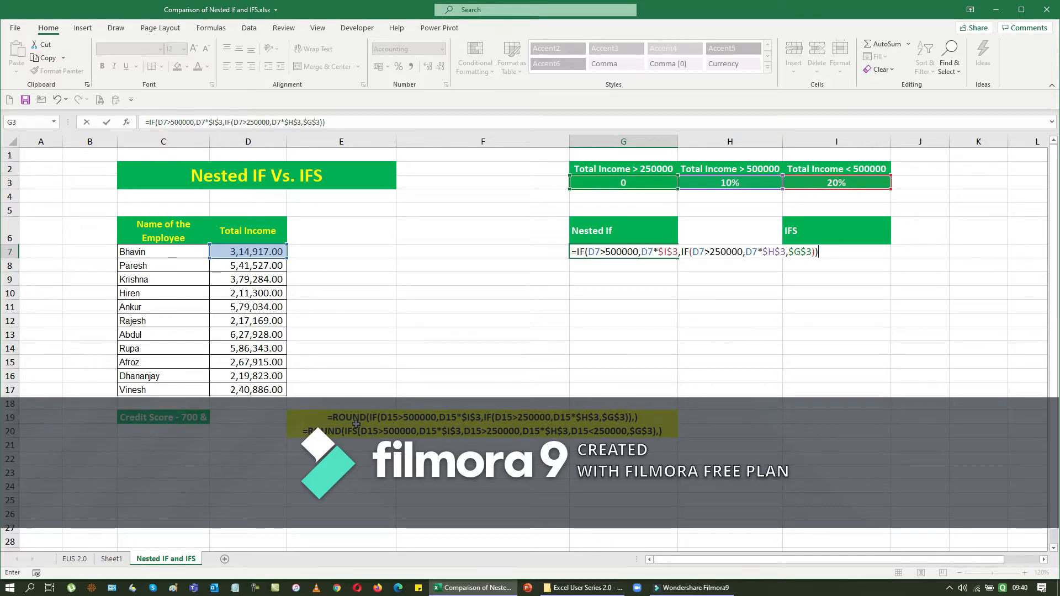
key(Return)
key(Up)
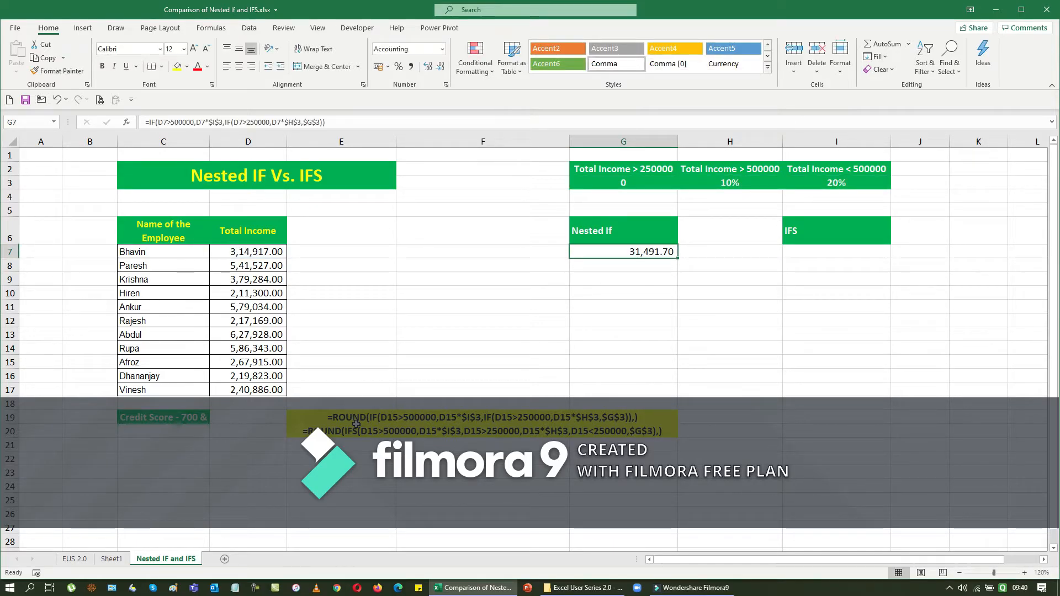
Fill the nested IF formula from G7 down through G17
key(shift+Down)
key(shift+Down)
key(shift+Down)
key(shift+Down)
key(shift+Down)
key(shift+Down)
key(shift+Down)
key(shift+Down)
key(shift+Down)
key(shift+Down)
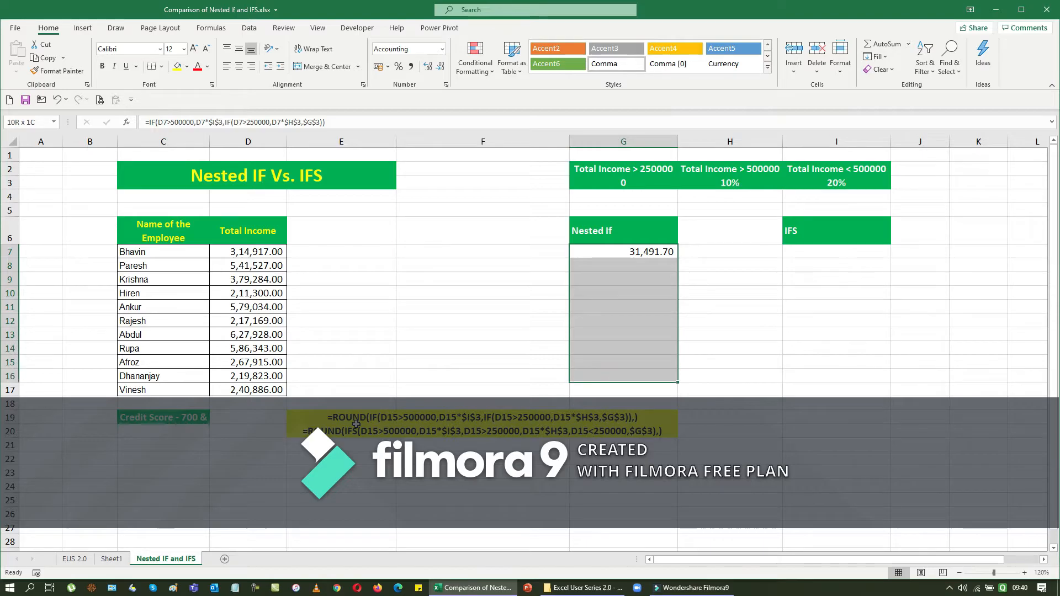
key(ctrl+d)
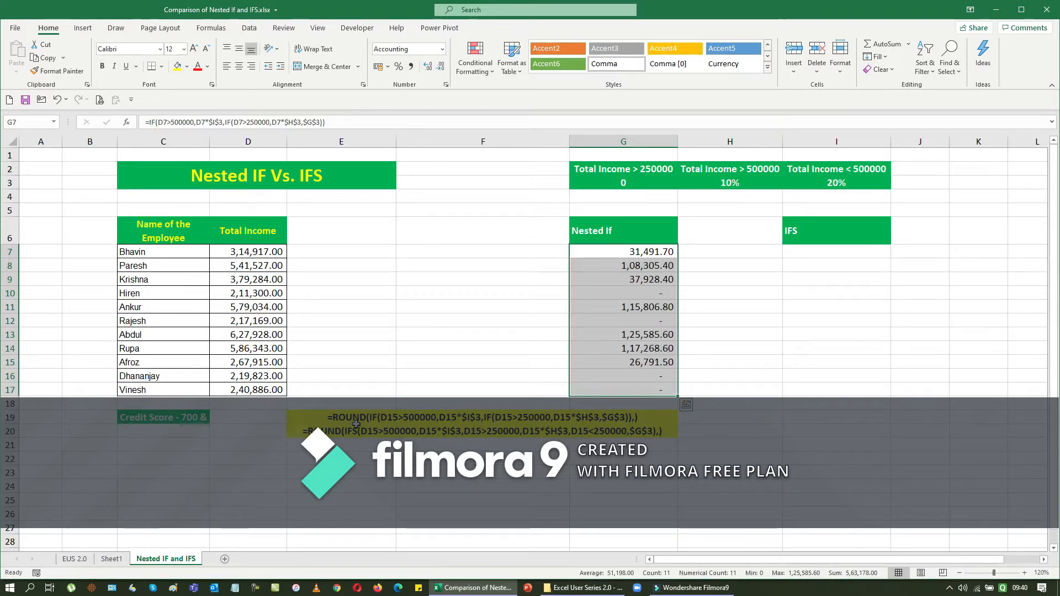
Wrap the nested IF formula in ROUND with 0 digits and apply it to all of G7:G17
key(F2)
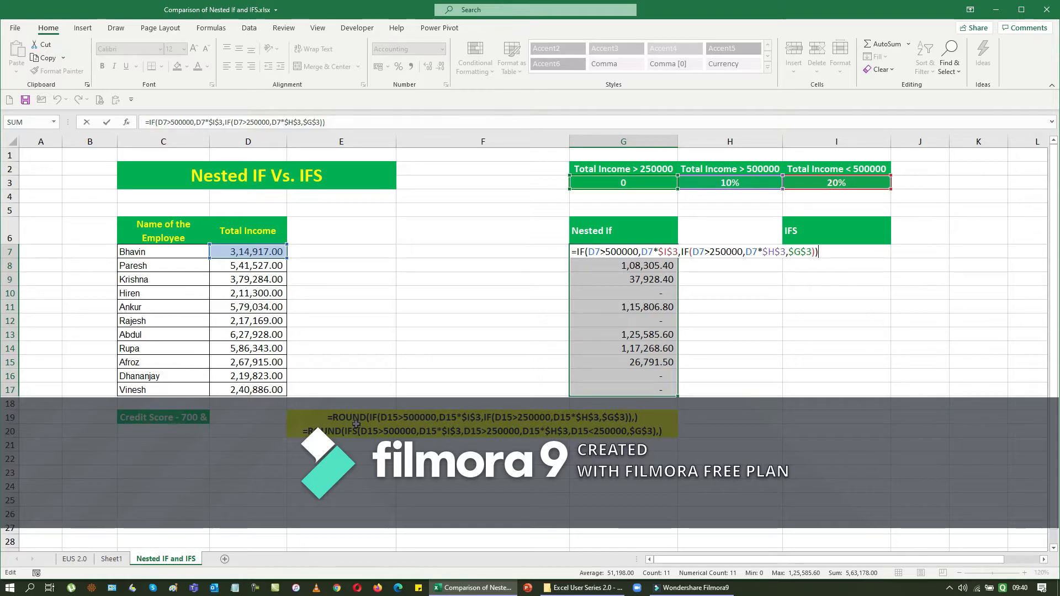
key(Left)
key(Left)
key(Left)
key(Left)
key(Left)
key(Left)
key(Left)
key(Left)
key(Left)
key(Left)
key(Left)
key(Left)
key(Left)
key(Left)
key(Left)
key(Left)
key(Left)
key(Left)
key(Left)
key(Left)
key(Left)
key(Left)
key(Left)
key(Left)
key(Left)
key(Left)
key(Left)
key(Left)
key(Left)
key(Left)
key(Left)
key(Left)
key(Left)
key(Left)
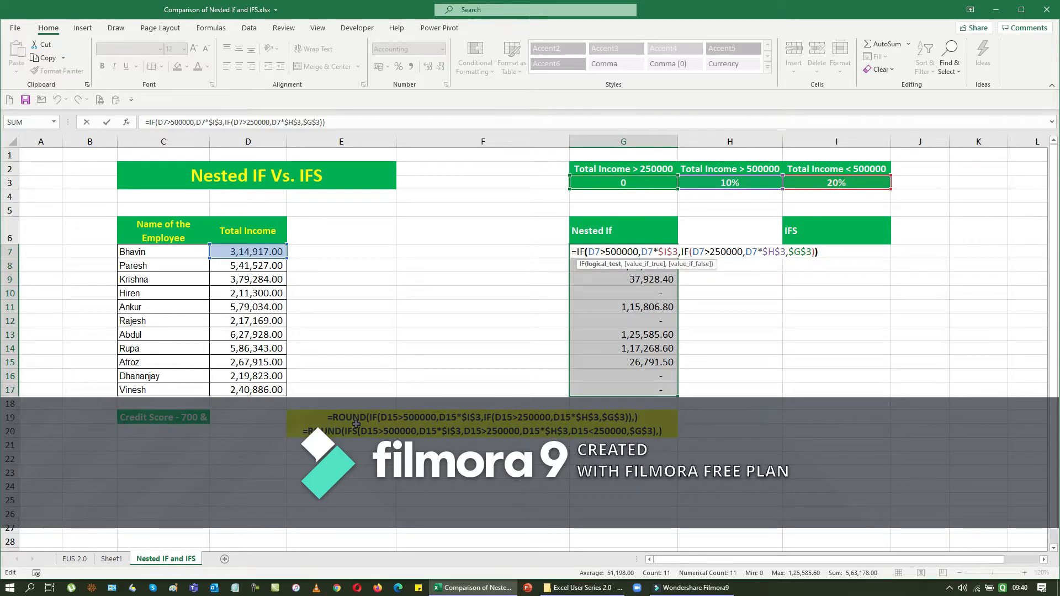
text(roun)
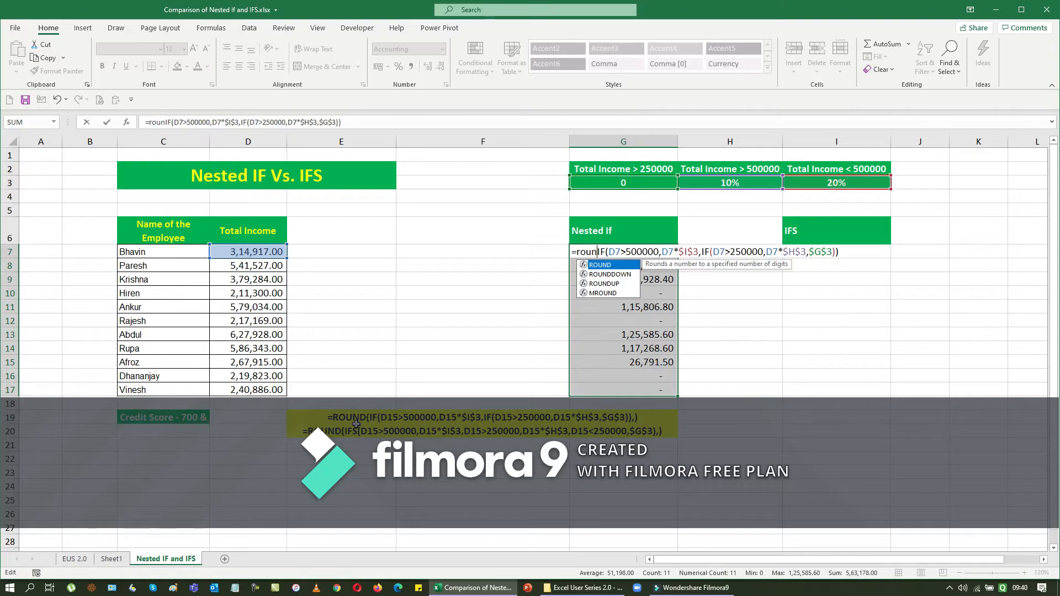
key(Tab)
key(End)
text(,)
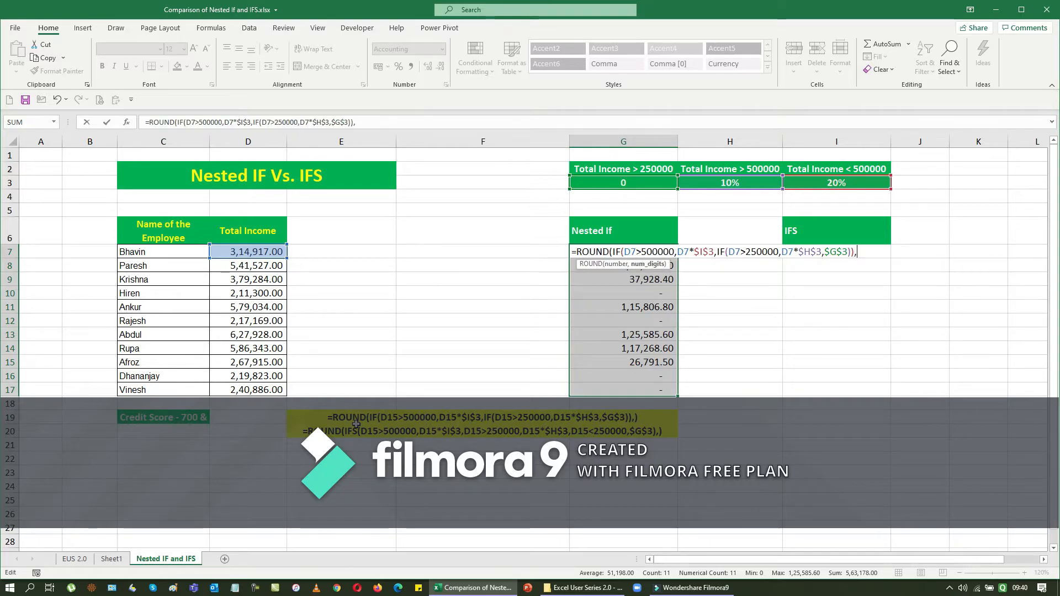
text(0)
key(ctrl+Return)
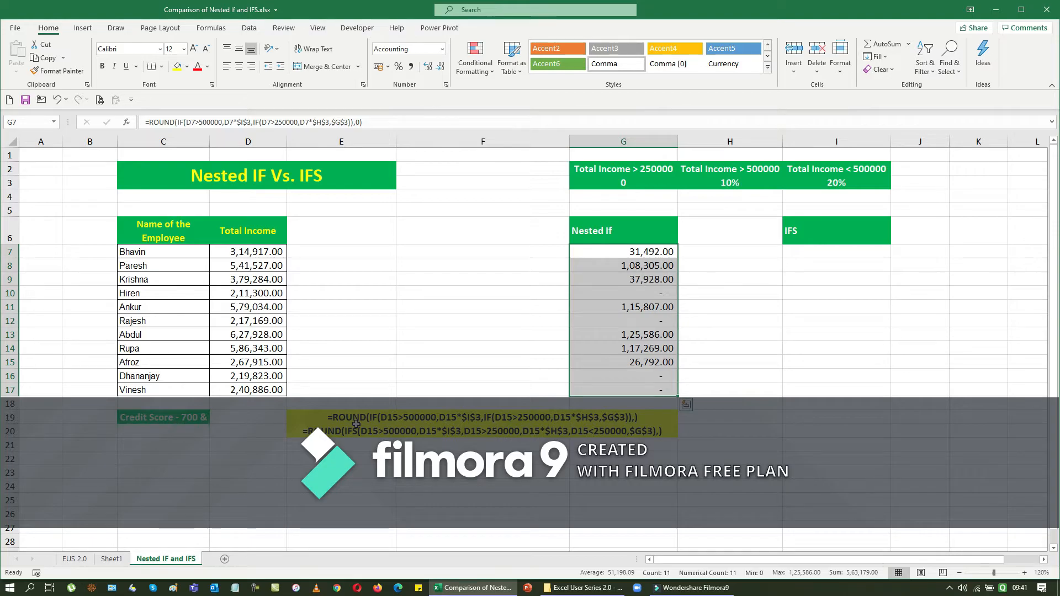
Start an IFS formula in I7 with the first logical test D7>500000
key(Right)
key(Right)
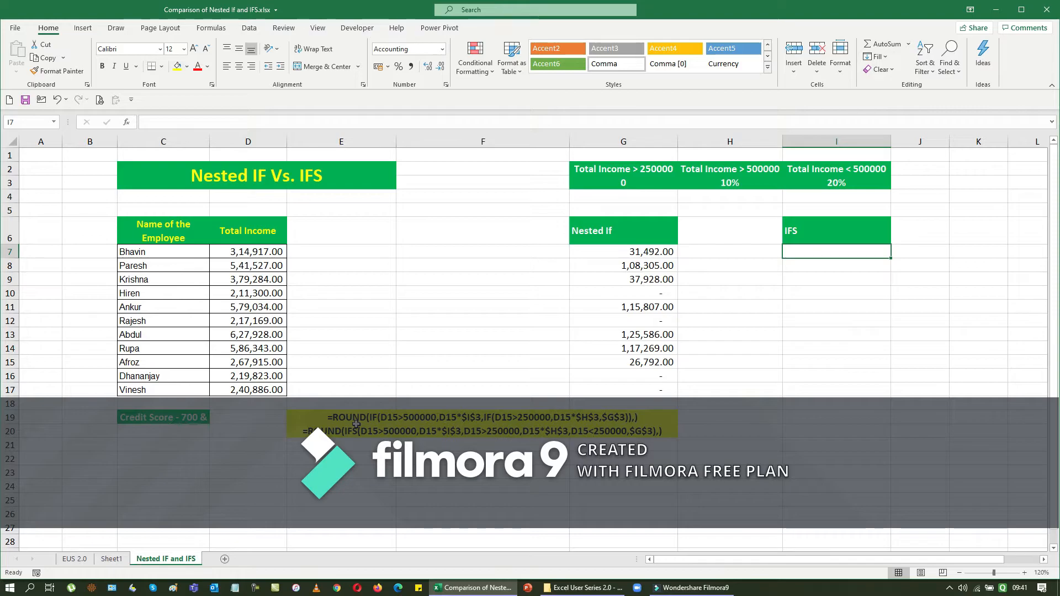
key(Left)
key(Left)
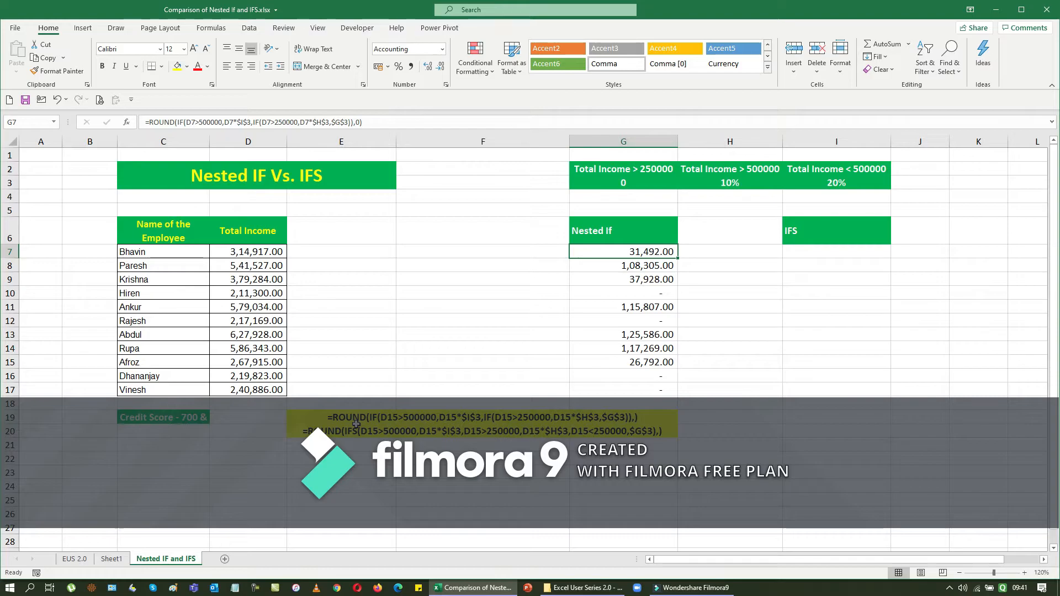
key(Right)
key(Right)
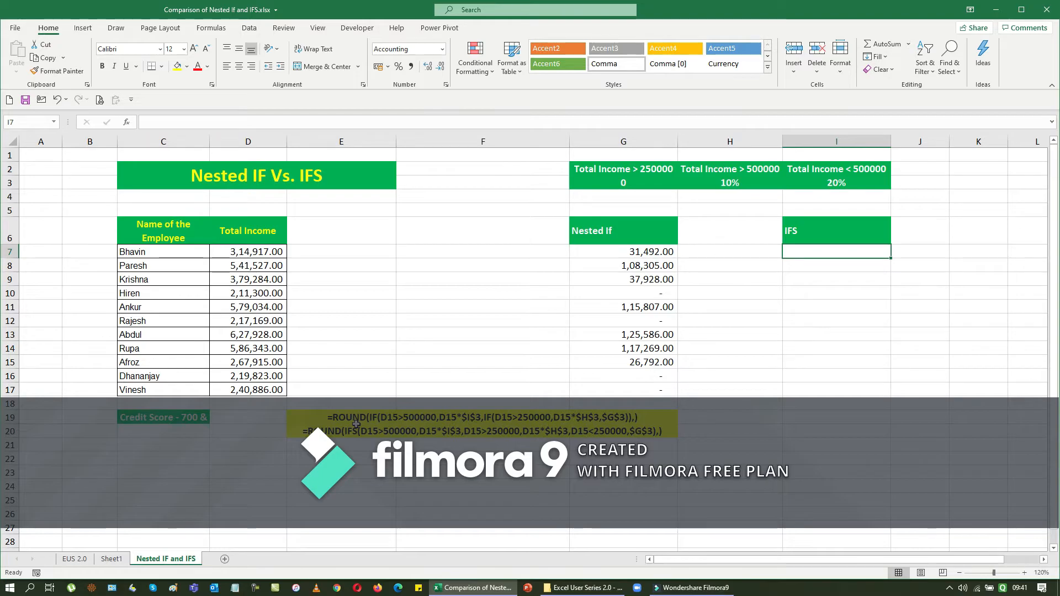
text(=IFS()
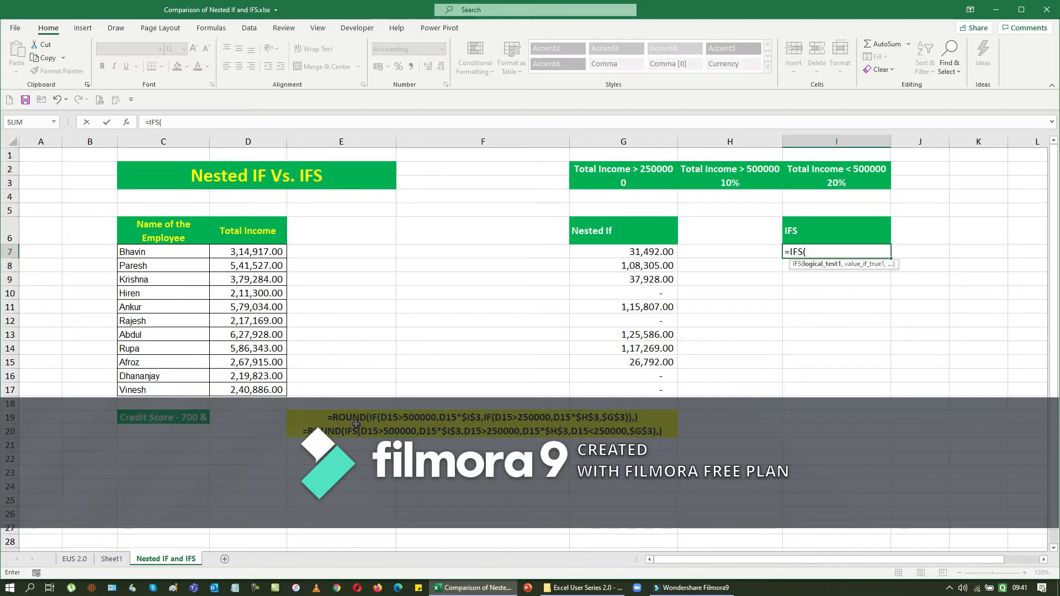
key(Left)
key(Left)
key(Left)
key(Left)
key(Left)
text(>500000,)
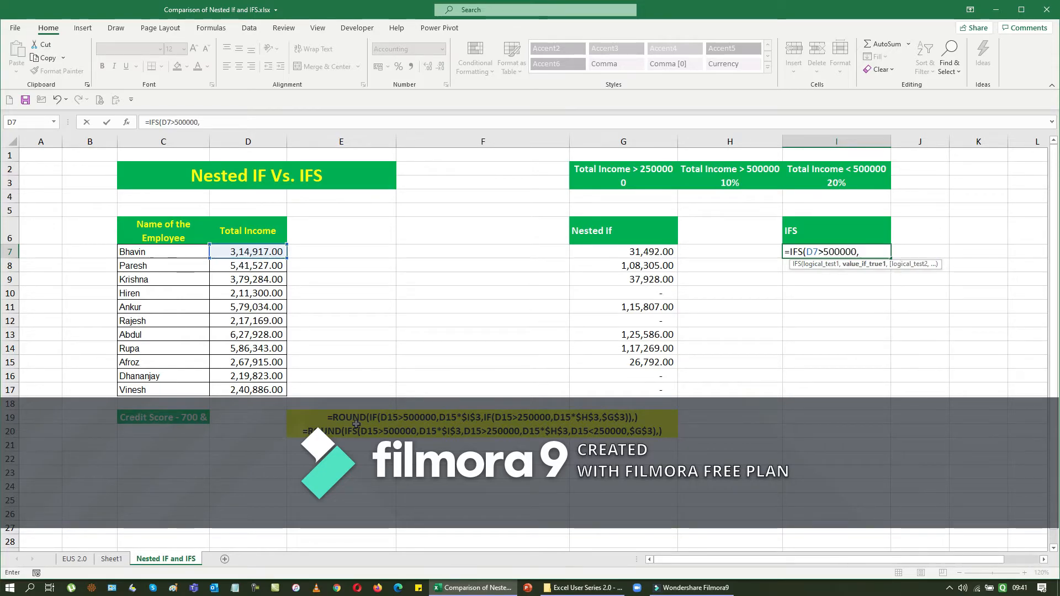
Set the first value if true in the I7 formula to D7*$I$3, with an absolute reference to the 20% rate
key(Left)
key(Left)
key(Left)
key(Left)
key(Left)
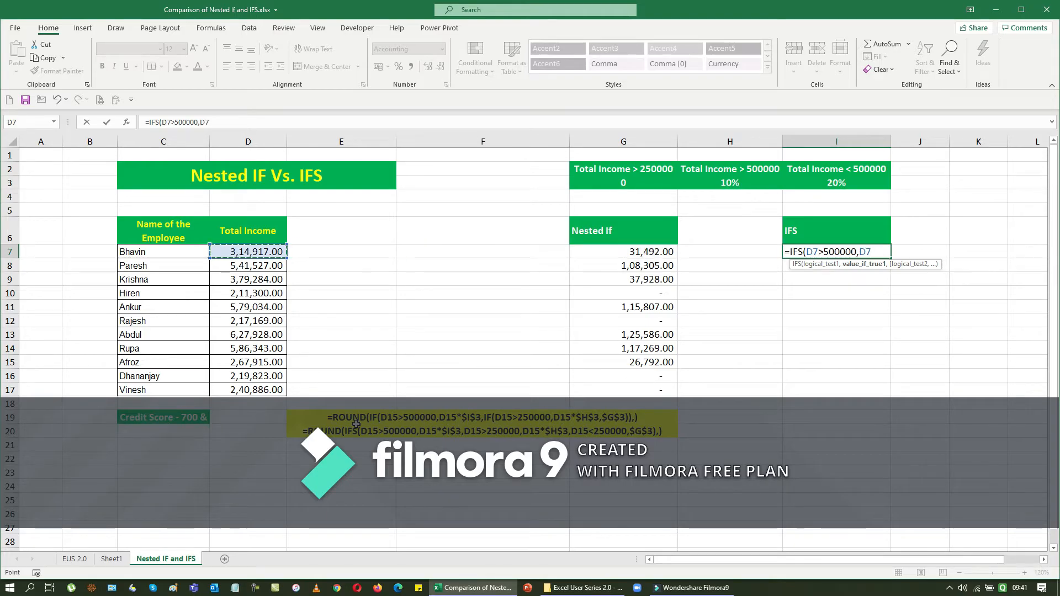
text(*)
key(Up)
key(Up)
key(Up)
key(Up)
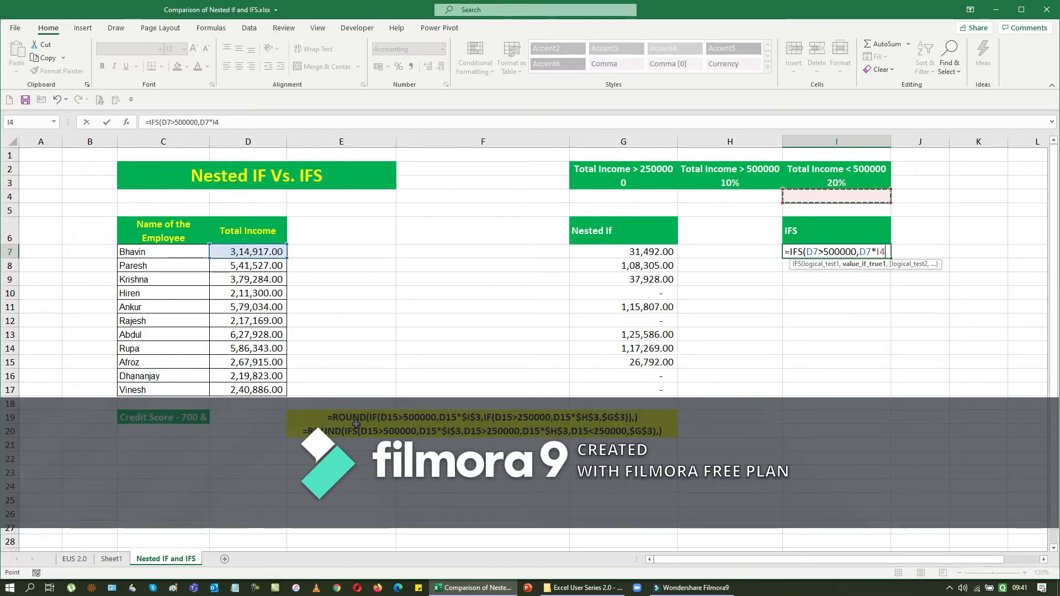
key(F4)
text(,)
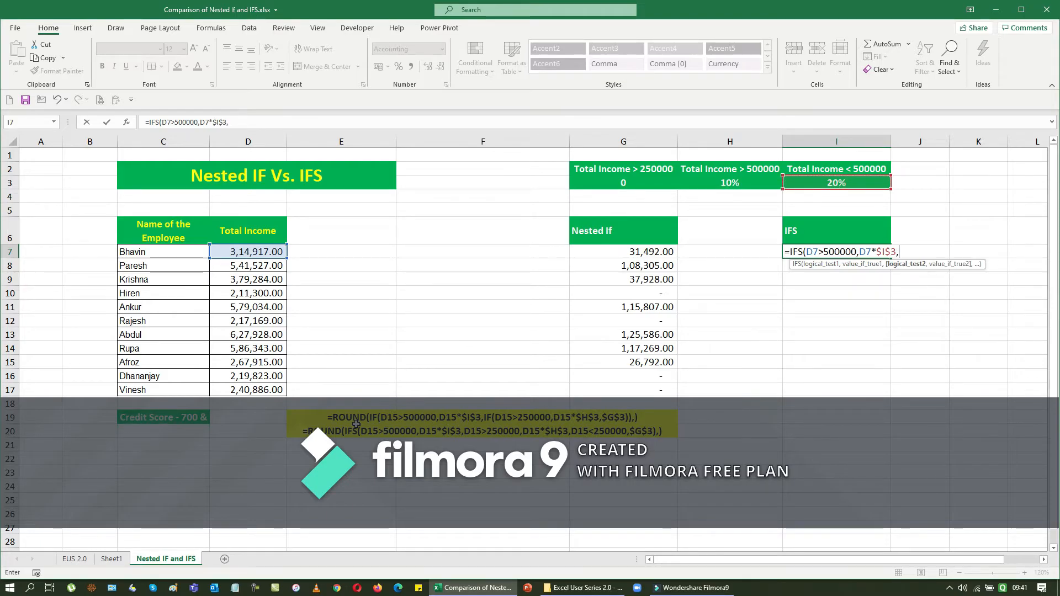
Add D7>250000 as the second logical test of the IFS formula in I7
key(Left)
key(Left)
key(Left)
key(Left)
key(Left)
key(Left)
key(Right)
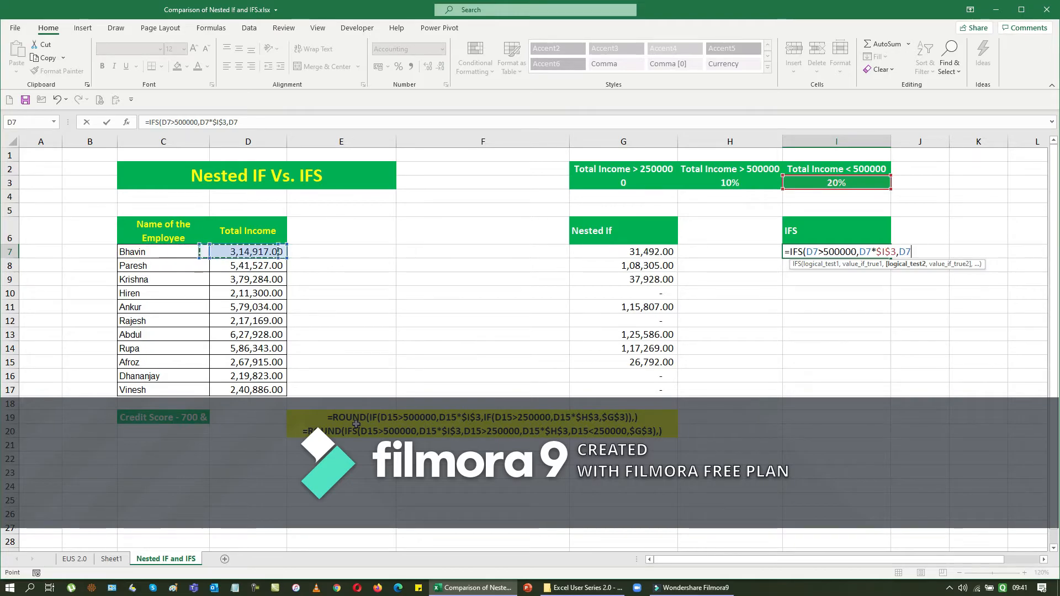
text(>25)
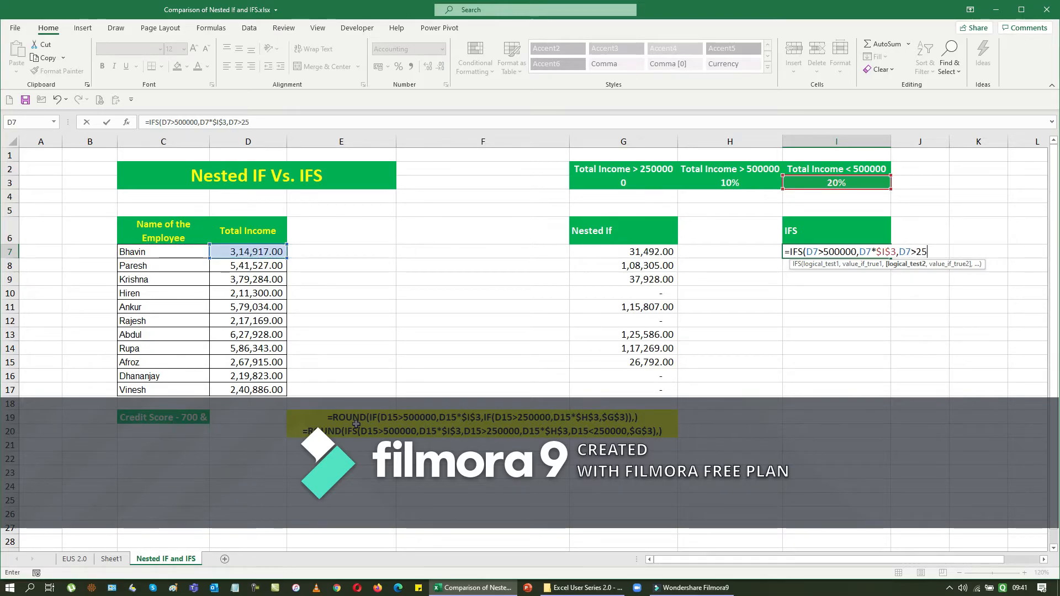
text(0000,)
Set the second value if true in the I7 formula to D7*$H$3, with an absolute reference to the 10% rate
key(Left)
key(Left)
key(Left)
key(Left)
key(Left)
key(Left)
key(Right)
text(*)
key(Up)
key(Up)
key(Up)
key(Up)
key(Left)
key(F4)
text(,)
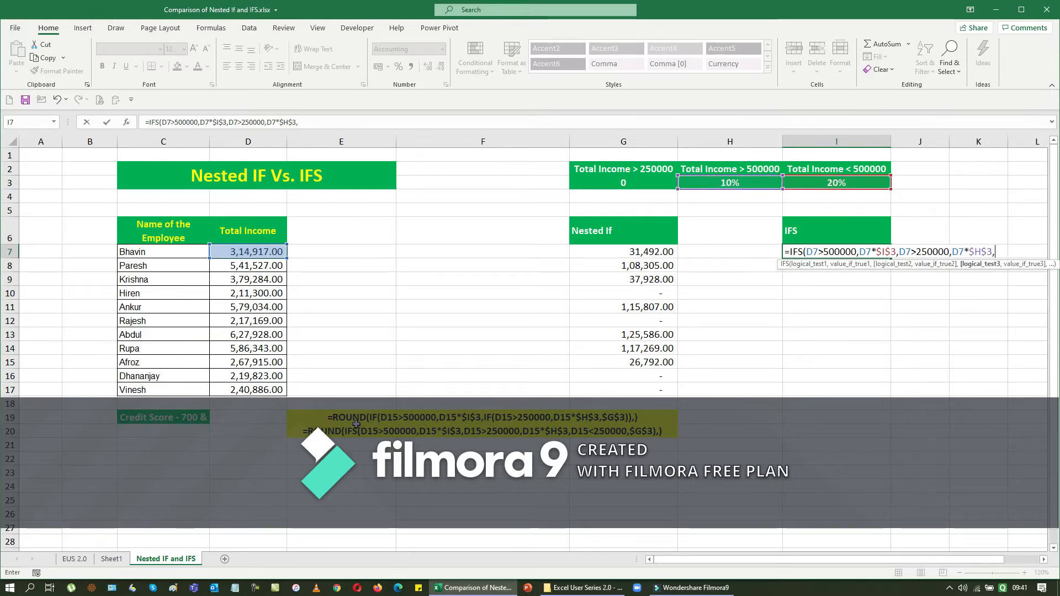
Add D7<250000 as the third logical test of the IFS formula in I7
key(Left)
key(Left)
key(Left)
key(Left)
key(Left)
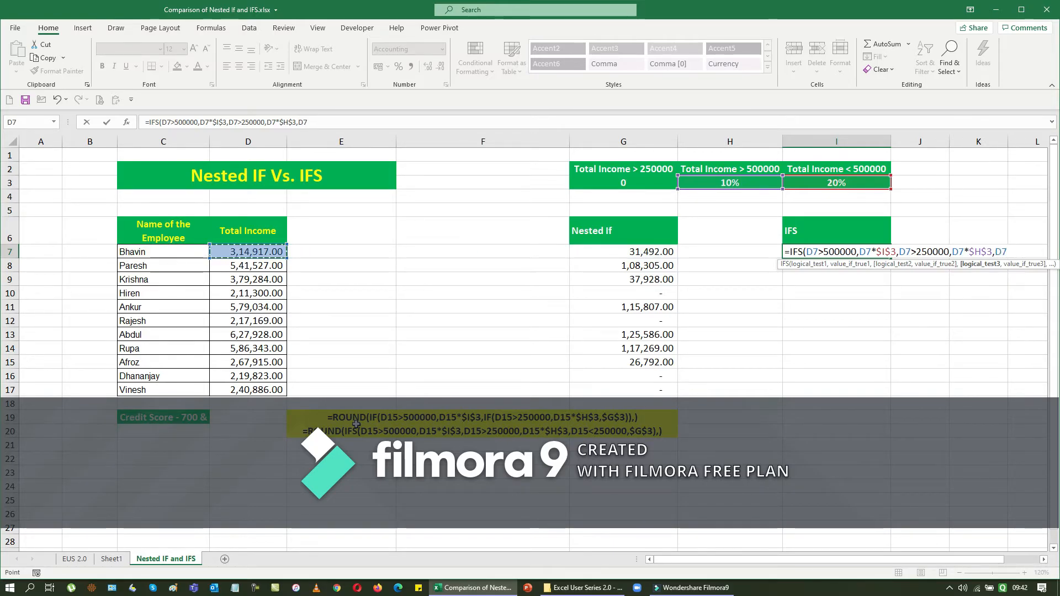
text(<)
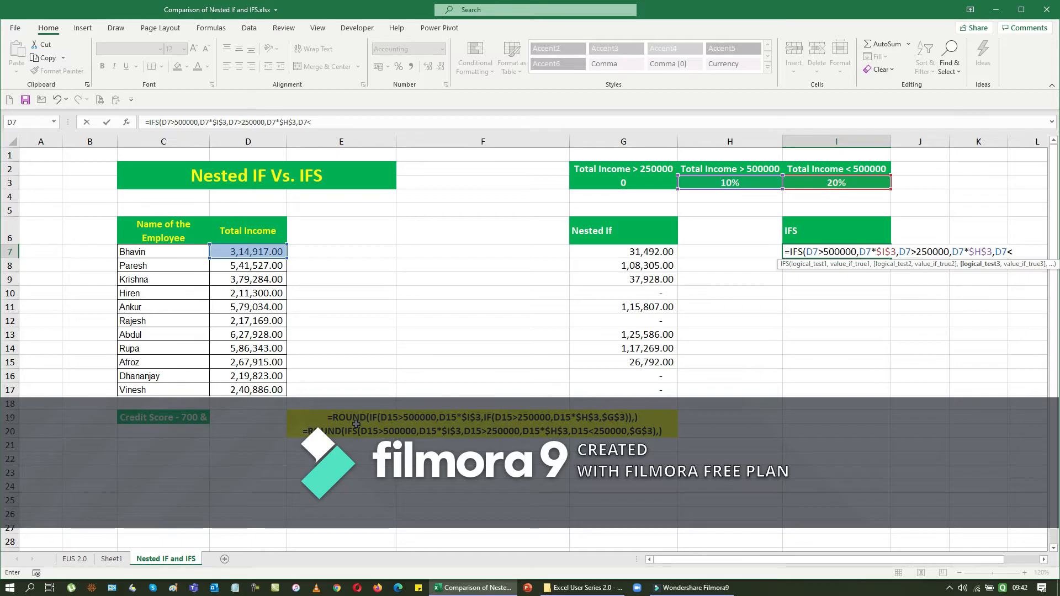
text(250000,)
key(Left)
key(Left)
key(Left)
key(Left)
key(Left)
key(Left)
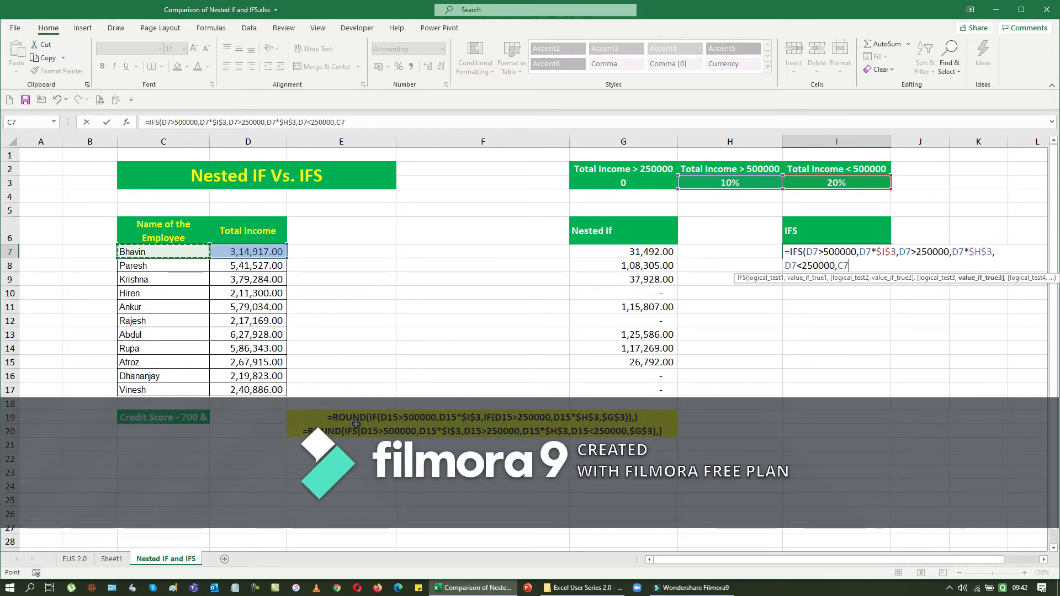
key(Right)
text(*)
key(Up)
key(Up)
key(Up)
key(Up)
key(Up)
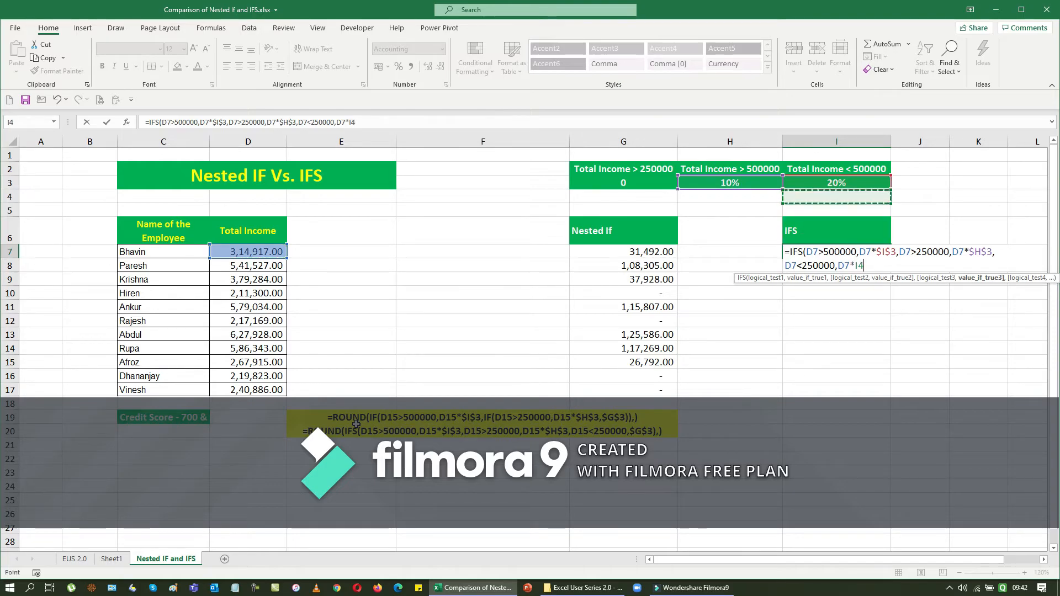
key(Left)
key(Left)
key(Left)
key(Down)
key(Right)
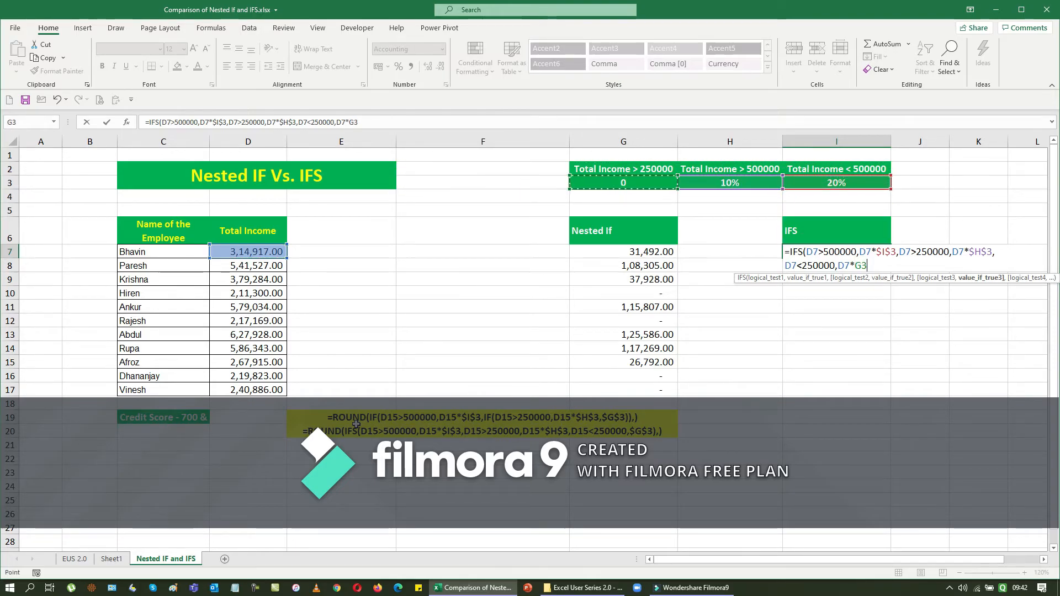
key(BackSpace)
key(BackSpace)
key(BackSpace)
key(BackSpace)
Set the third value if true to $G$3, then close and enter the IFS formula in I7
key(Left)
key(Up)
key(Up)
key(Up)
key(Up)
key(Left)
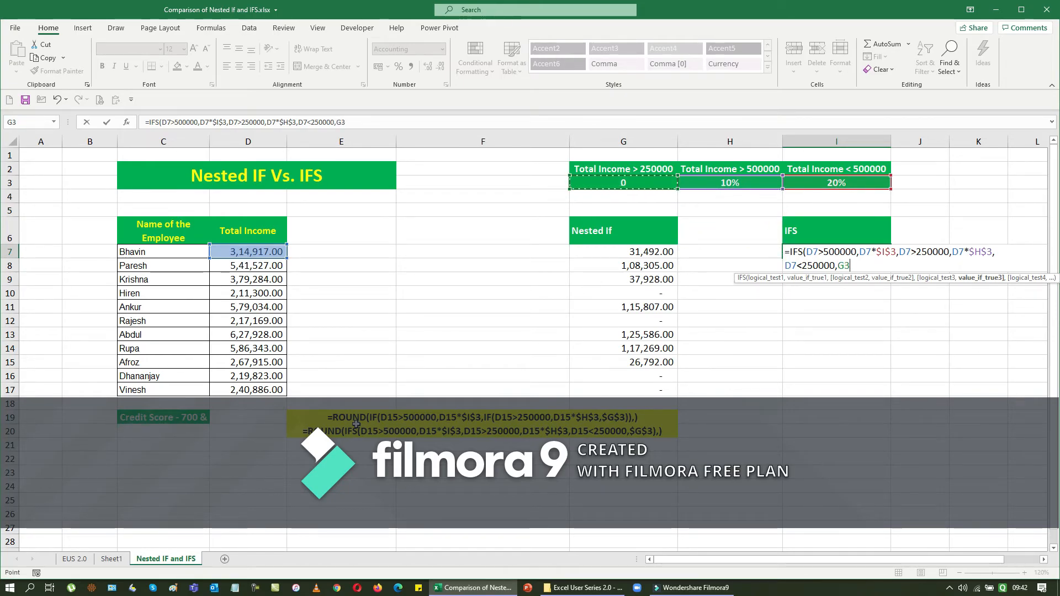
key(F4)
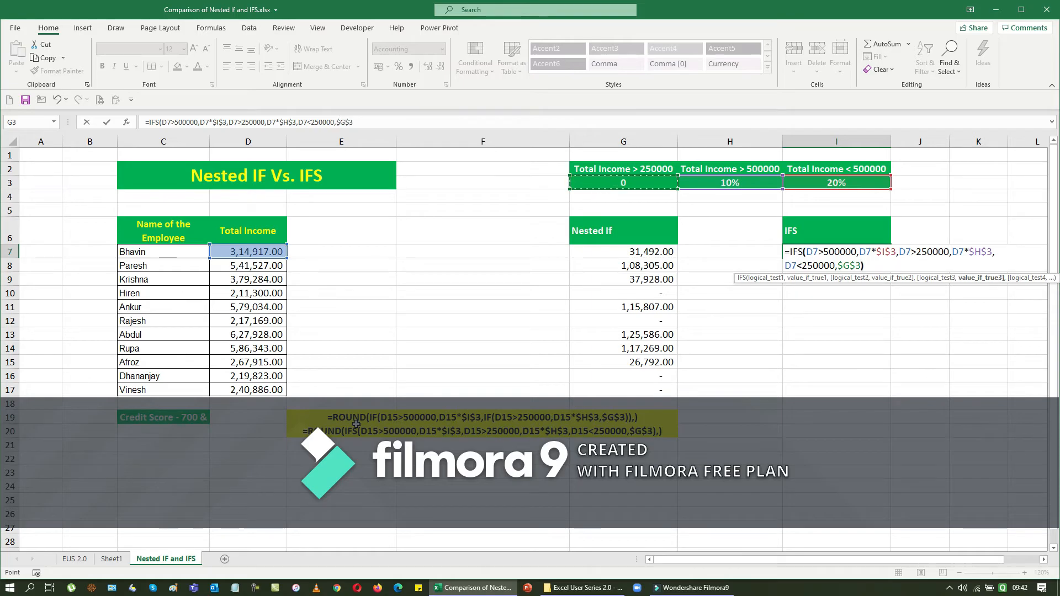
text())
key(Return)
key(Up)
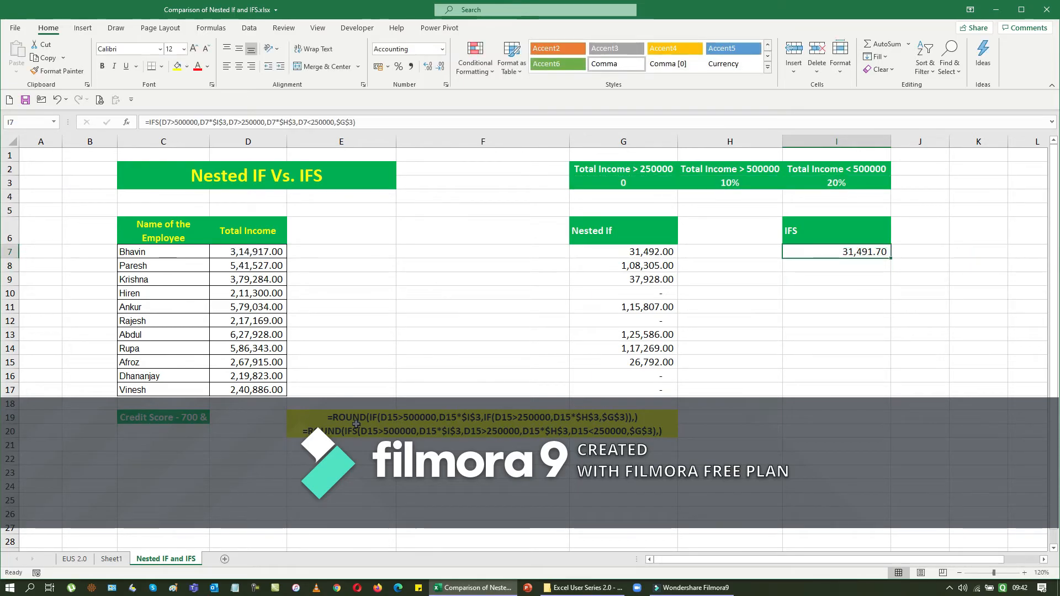
Wrap the IFS formula in I7 in a ROUND function with 0 decimal digits
key(F2)
key(Up)
key(Home)
key(Right)
text(ROUND()
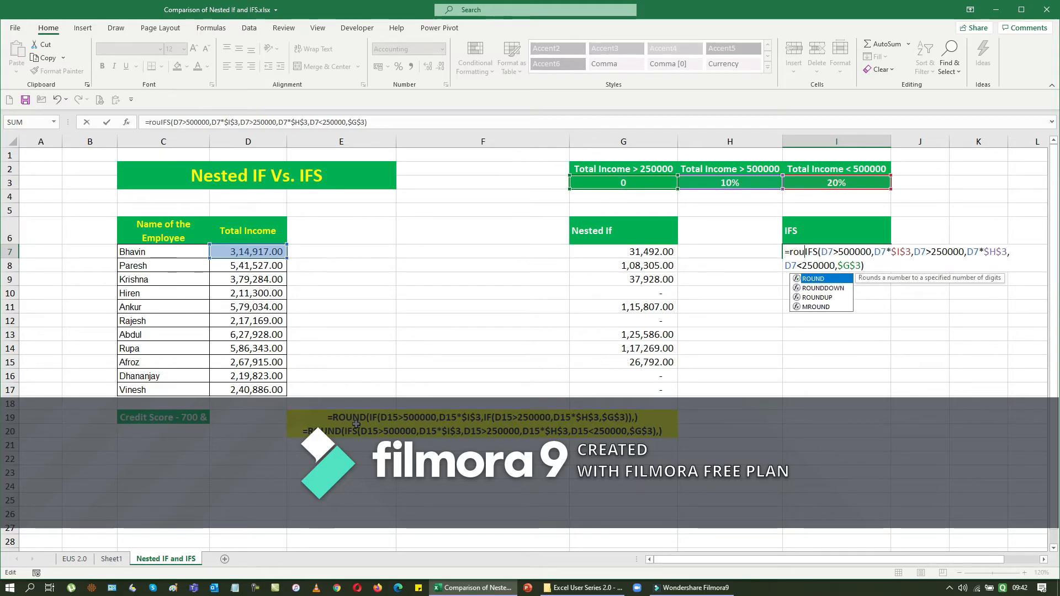
key(End)
text(,0))
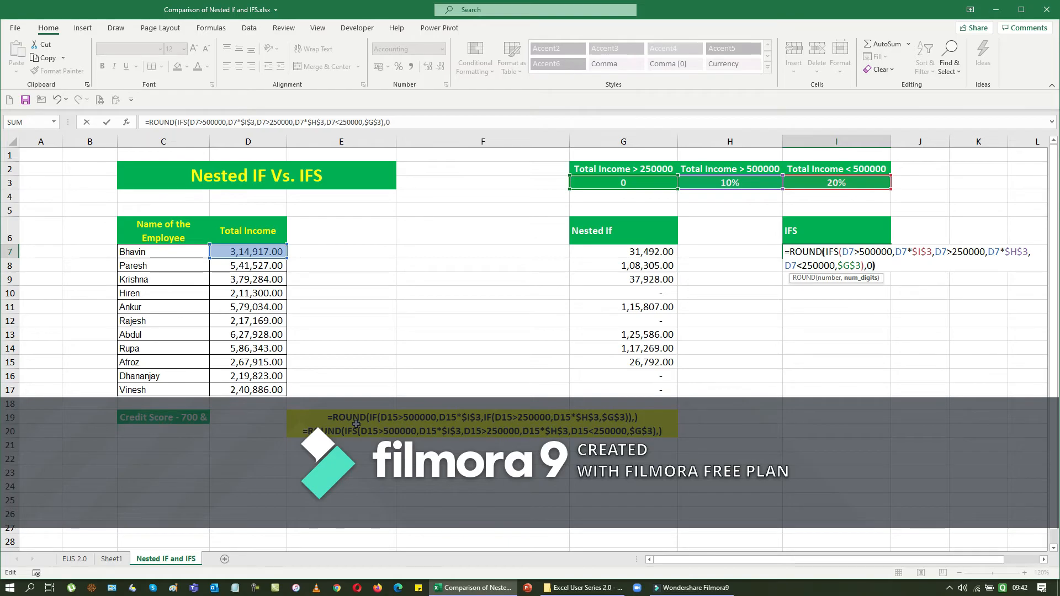
key(Return)
Fill the rounded IFS formula from I7 down through I17
key(Up)
key(shift+Down)
key(shift+Down)
key(shift+Down)
key(shift+Down)
key(shift+Down)
key(shift+Down)
key(shift+Down)
key(shift+Down)
key(shift+Down)
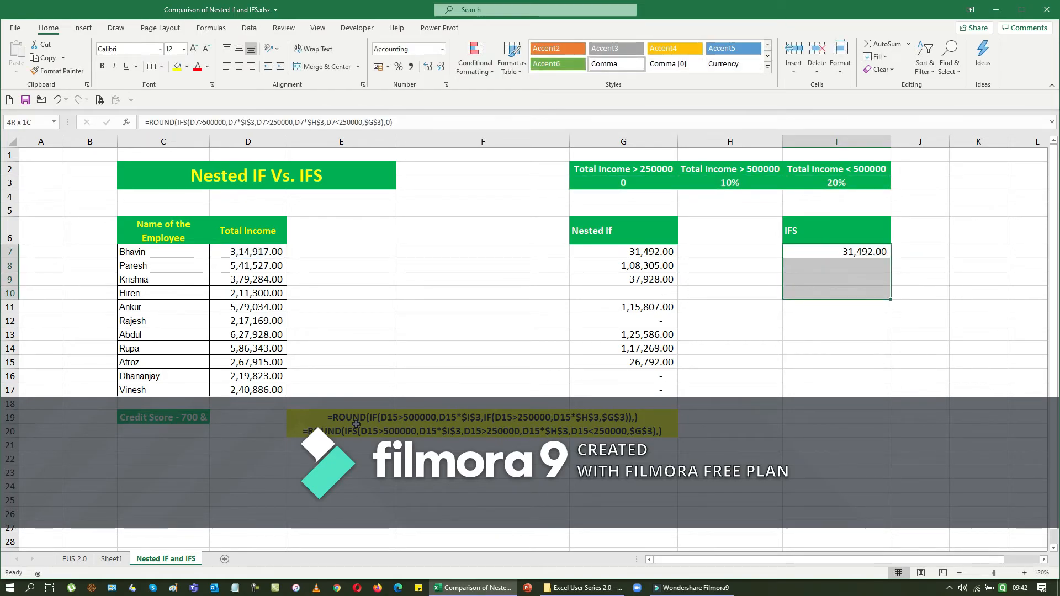
key(shift+Down)
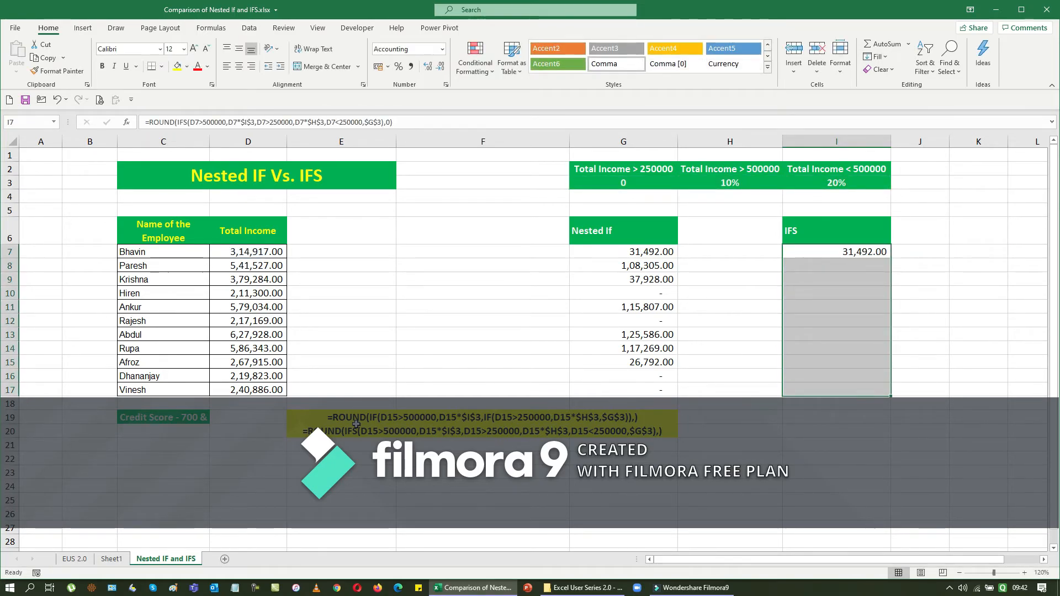
key(ctrl+d)
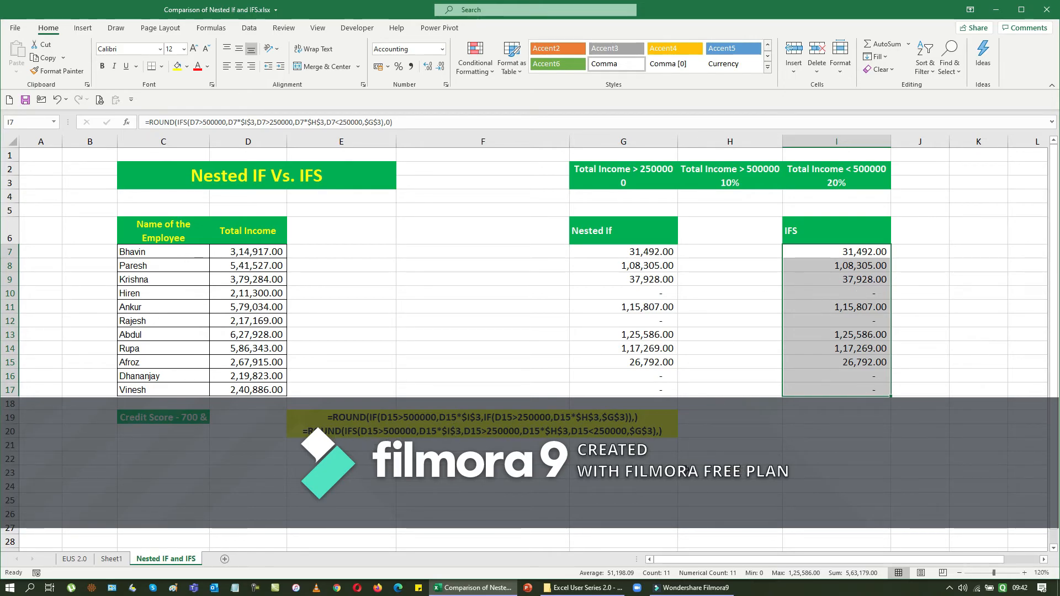
Clear the credit score text from cell C19 below the employee table
click(176, 418)
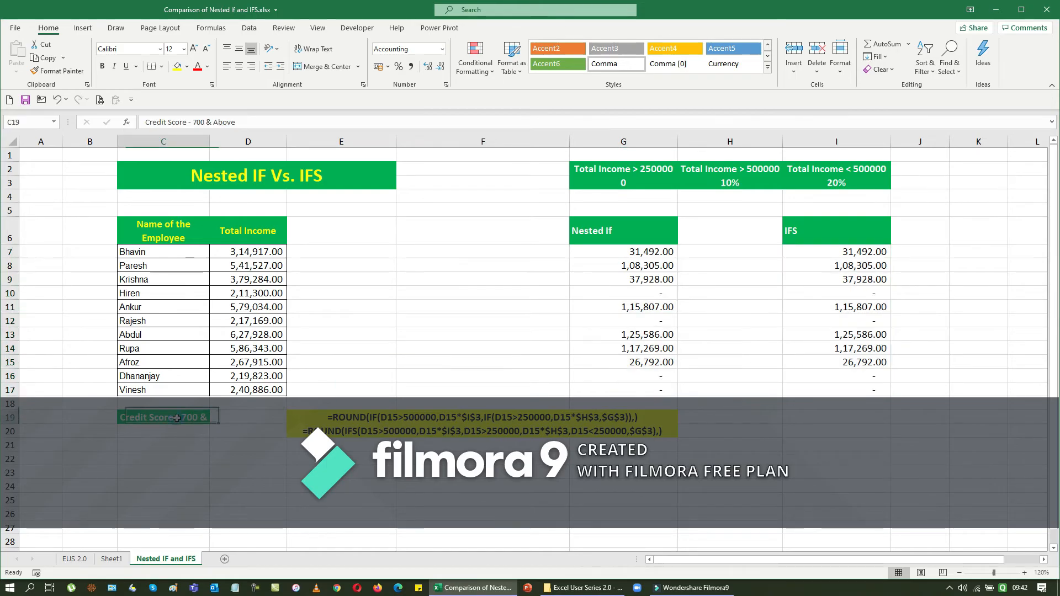
key(Delete)
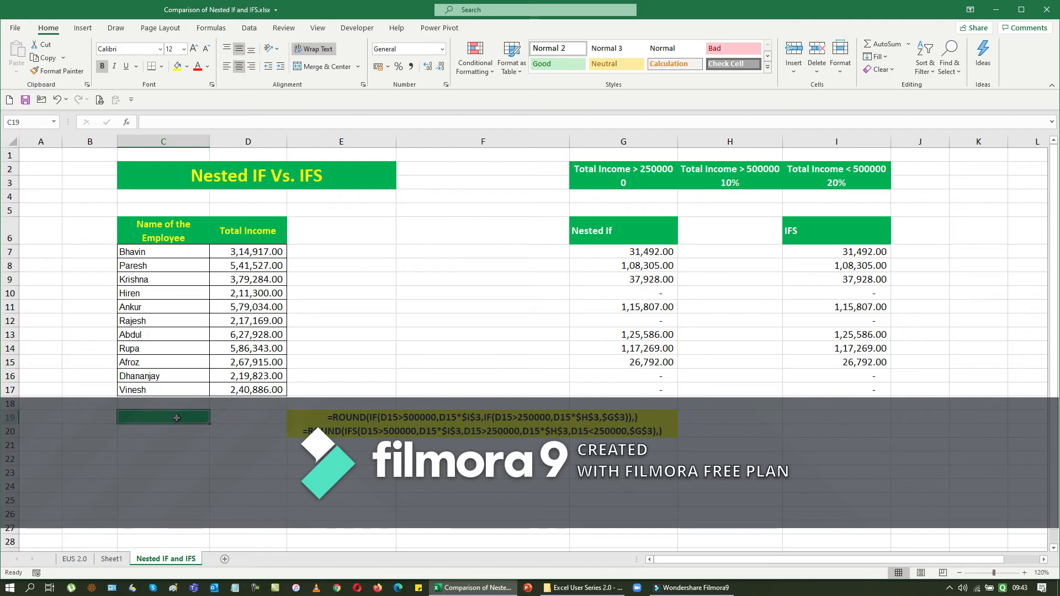
Review the Sheet1 logical test examples and the EUS 2.0 title sheet, finishing on EUS 2.0
click(456, 594)
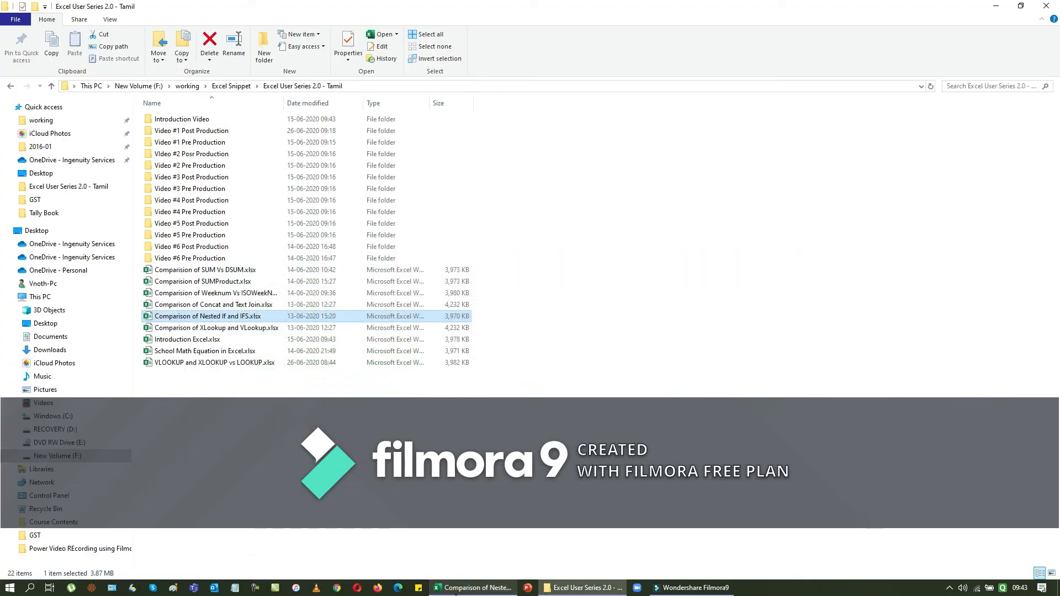
click(478, 589)
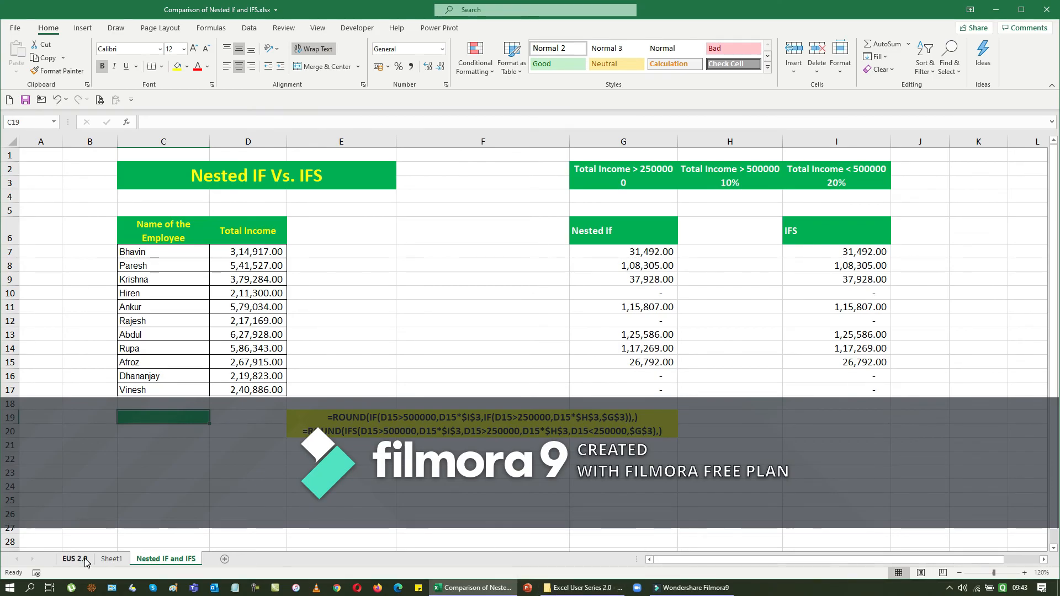
click(102, 560)
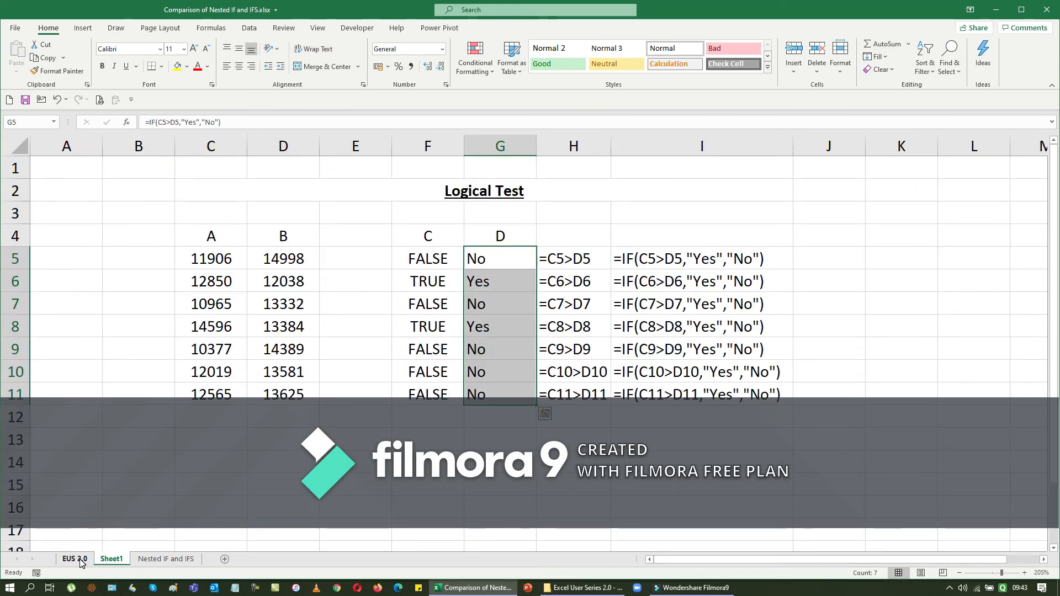
click(81, 559)
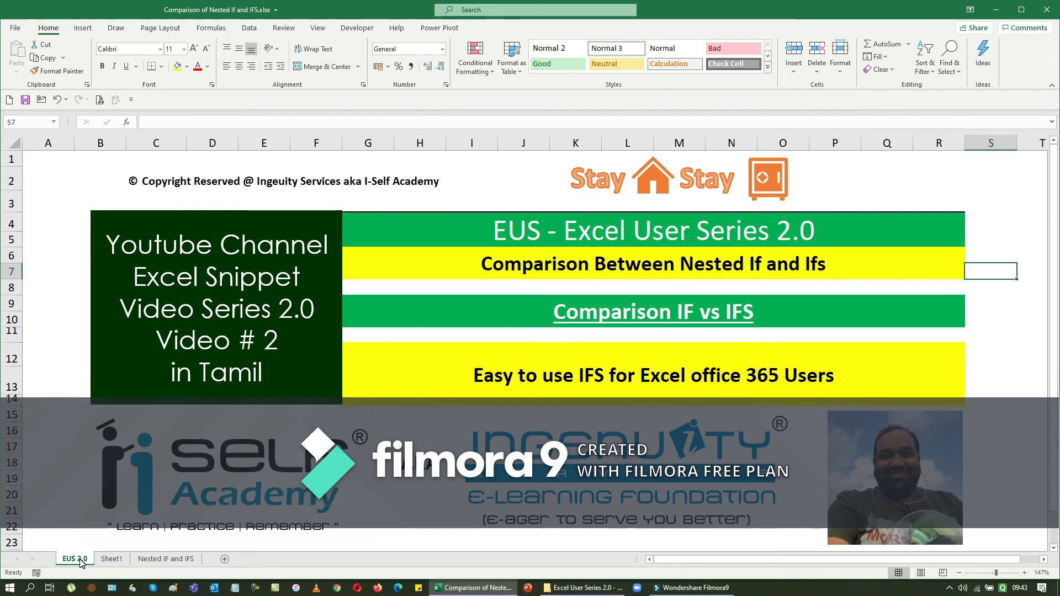
click(110, 560)
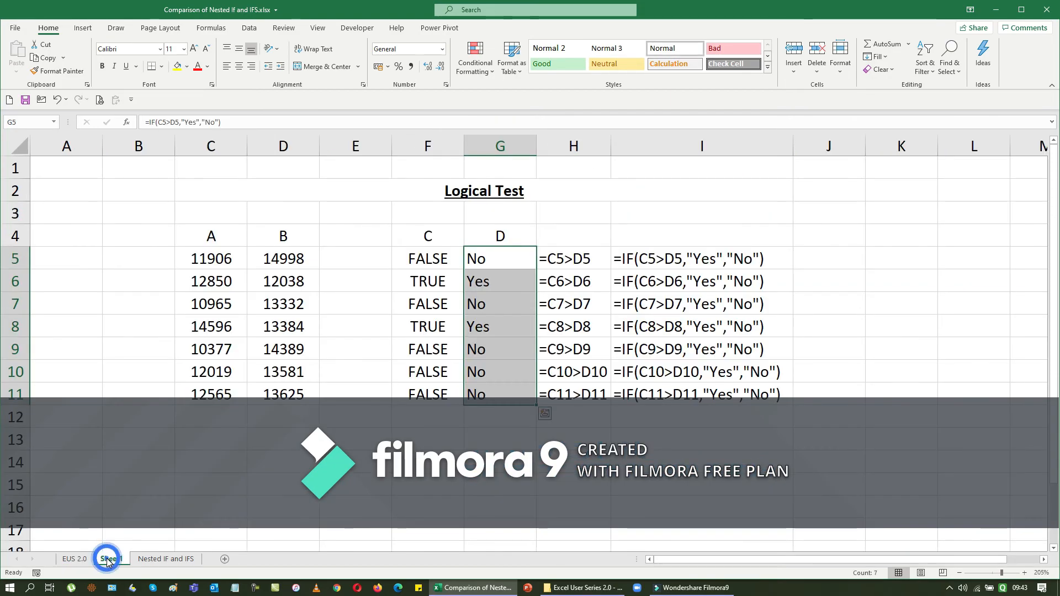
click(161, 559)
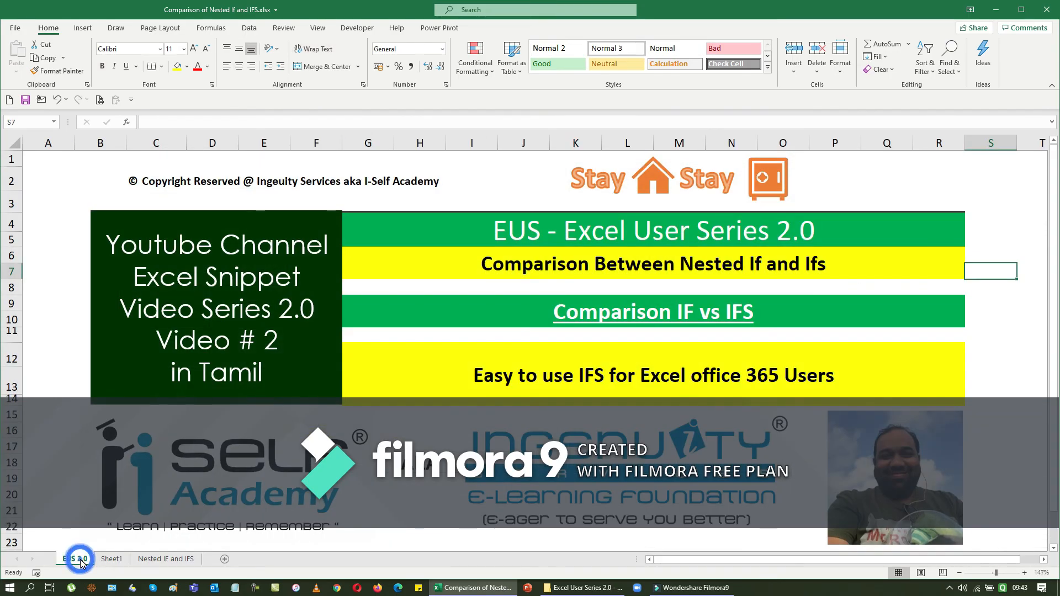
click(83, 559)
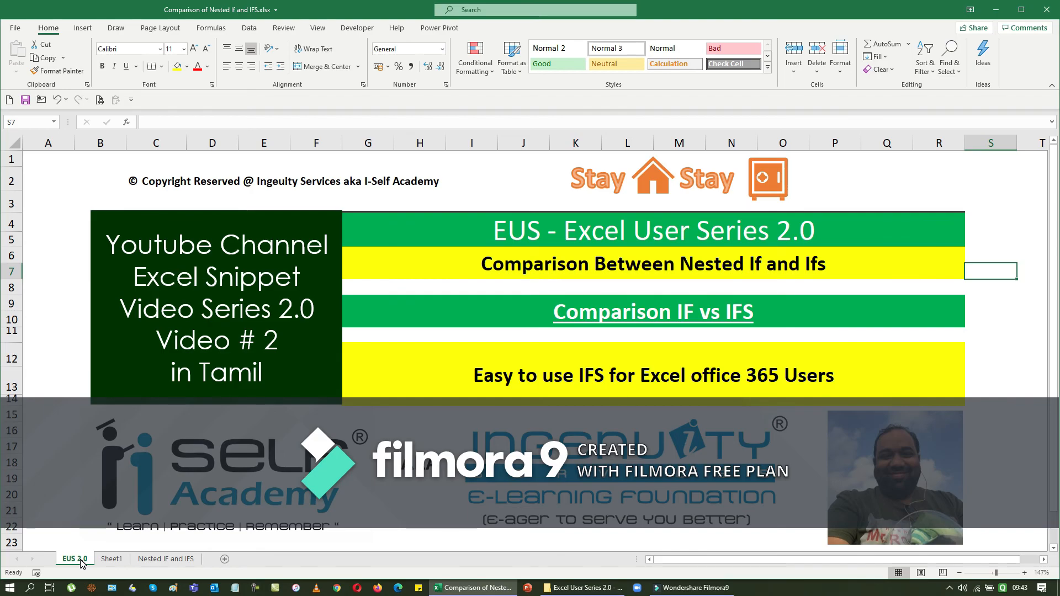